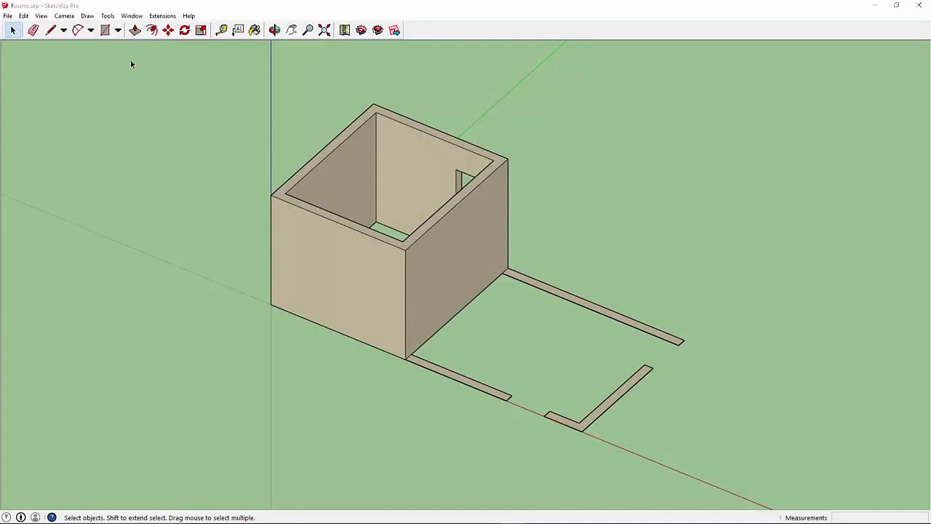
Push/Pull the short front wall strip and the L-shaped corner wall strip up to 3' high
click(135, 30)
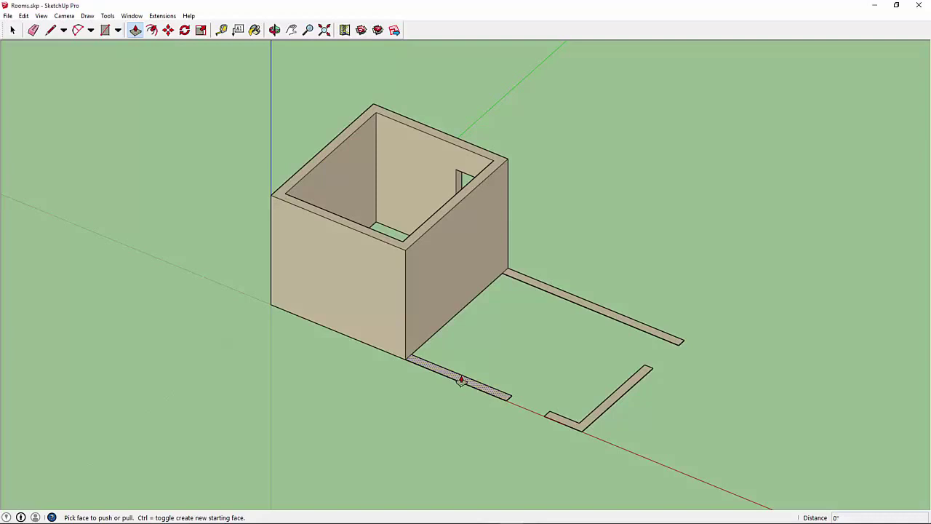
drag(460, 380, 467, 358)
click(466, 358)
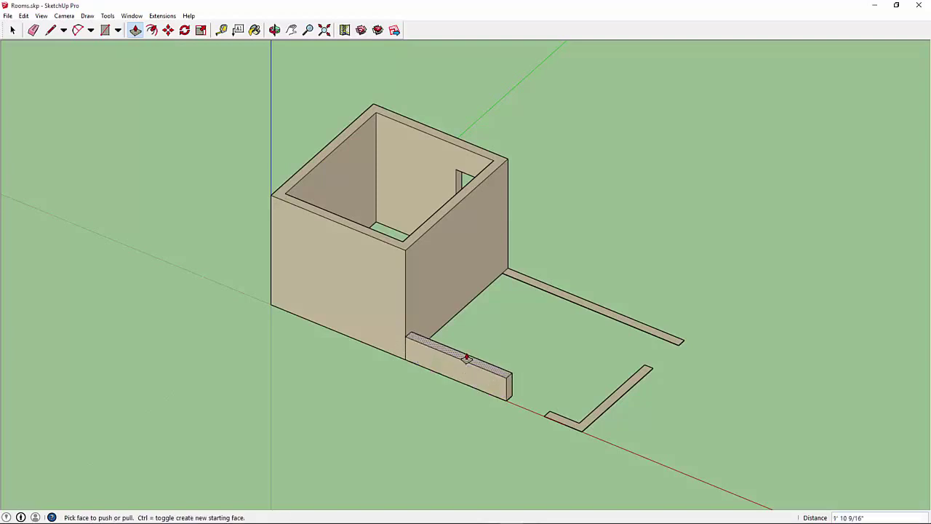
text(3')
key(Return)
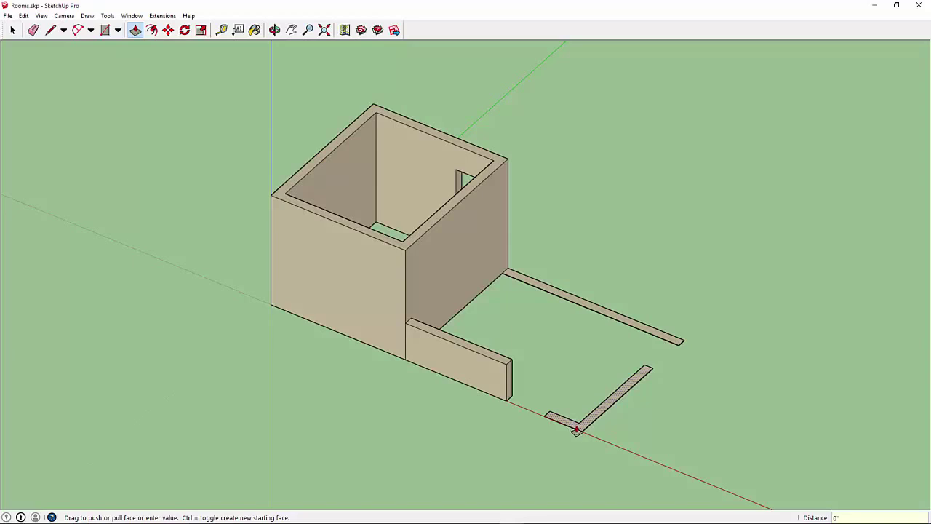
drag(576, 428, 582, 392)
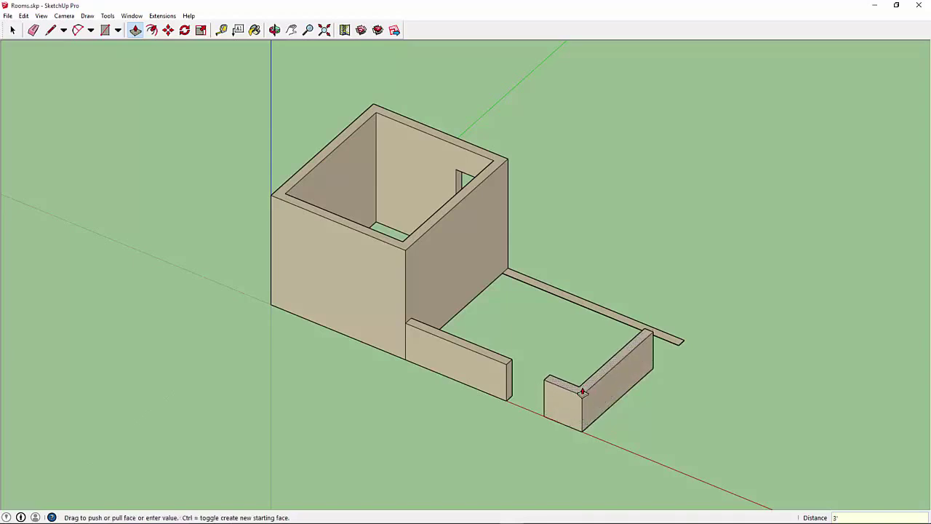
Try extruding the long back wall strip to 10' high, and undo it
click(611, 311)
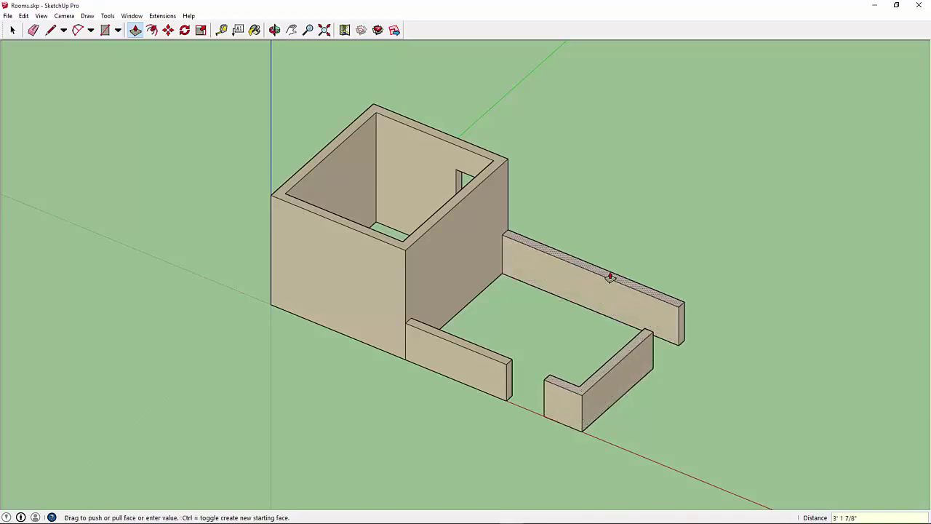
click(611, 275)
text(10')
key(Return)
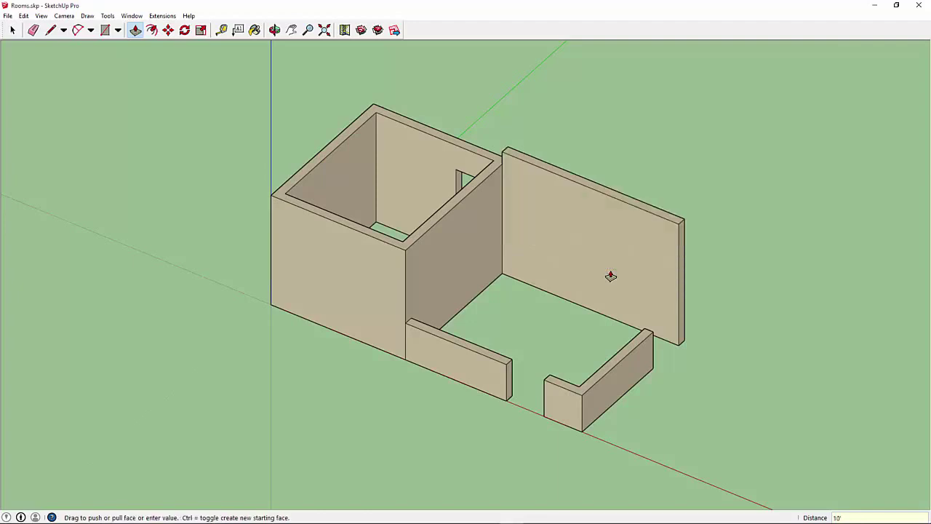
key(ctrl+z)
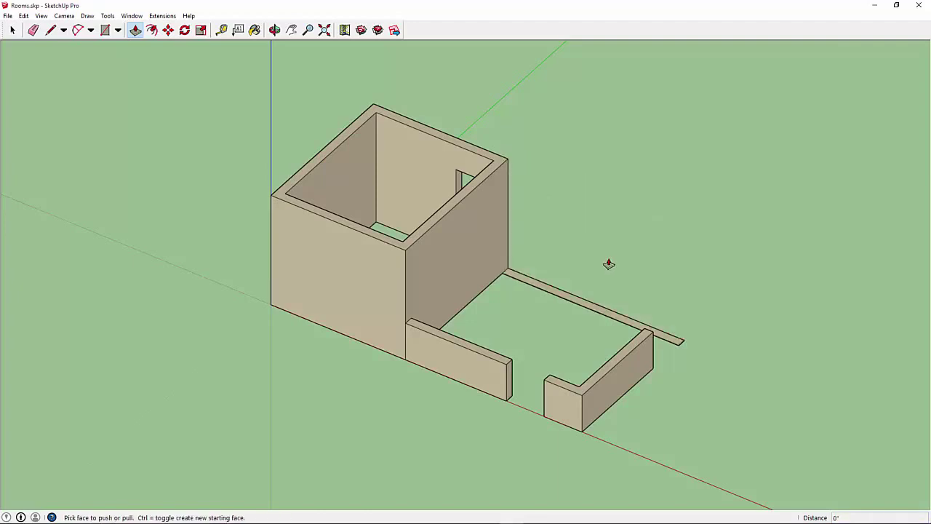
Extrude the long back wall strip 9' to match the top corner of the existing room's walls
click(579, 306)
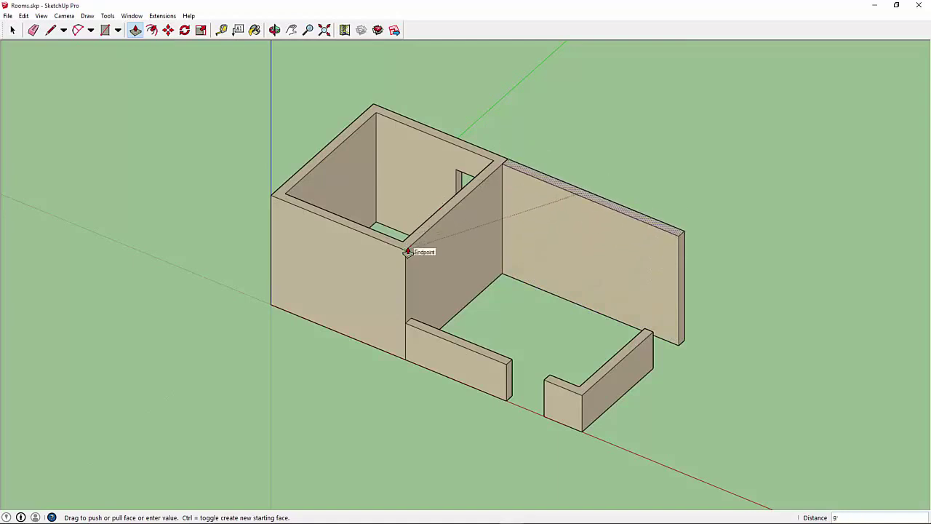
click(409, 247)
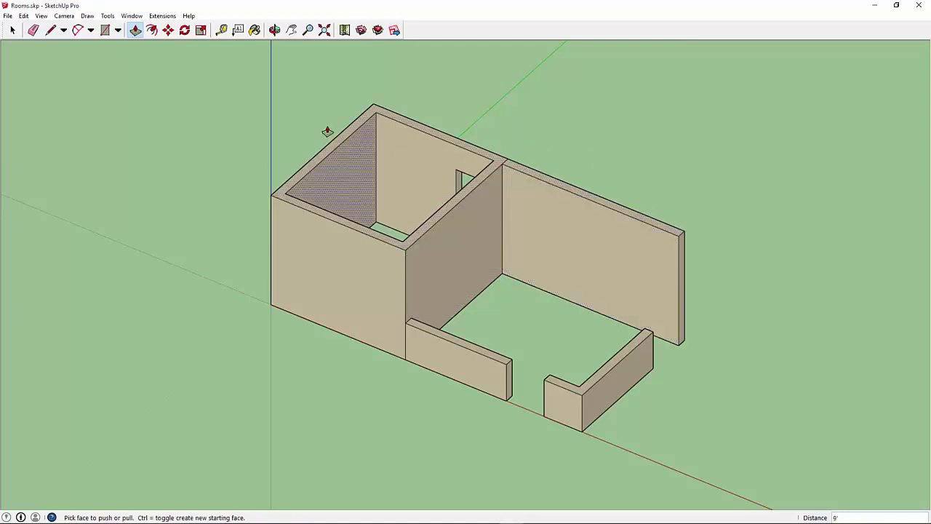
key(space)
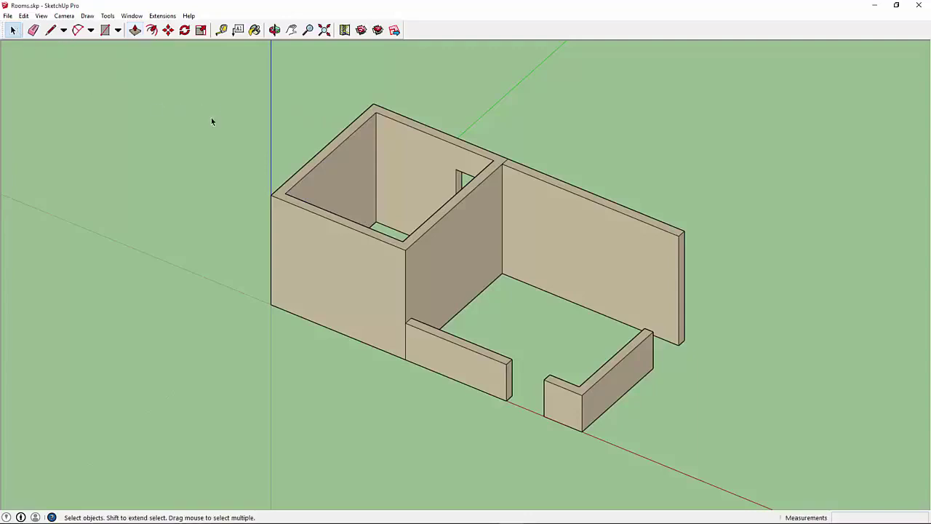
Open Trimble Connect in the browser from the SketchUp extension and open the SketchUp Workflow project
click(162, 15)
mouse_move(222, 27)
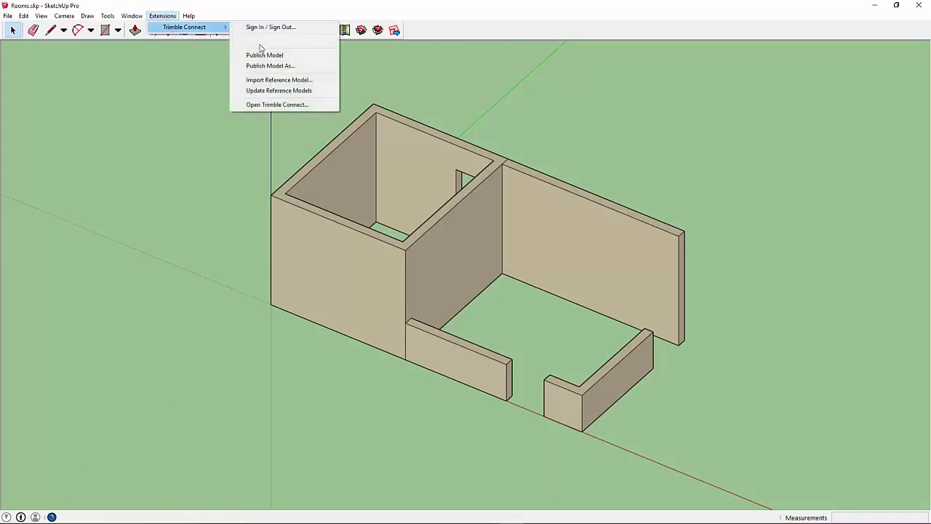
click(276, 106)
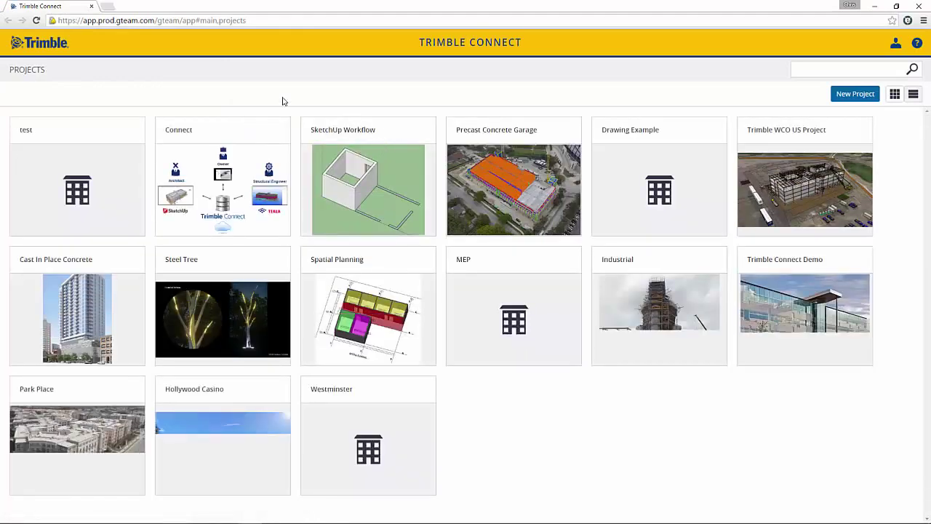
click(375, 169)
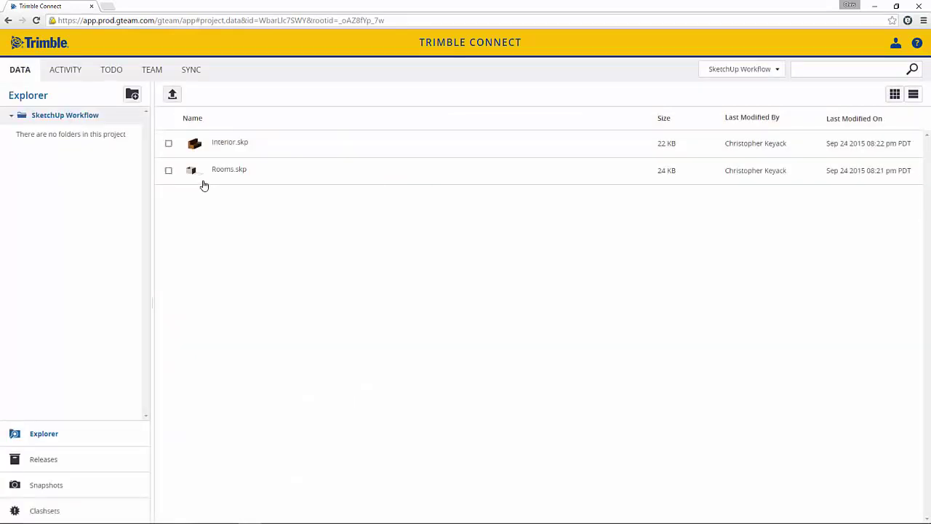
click(168, 172)
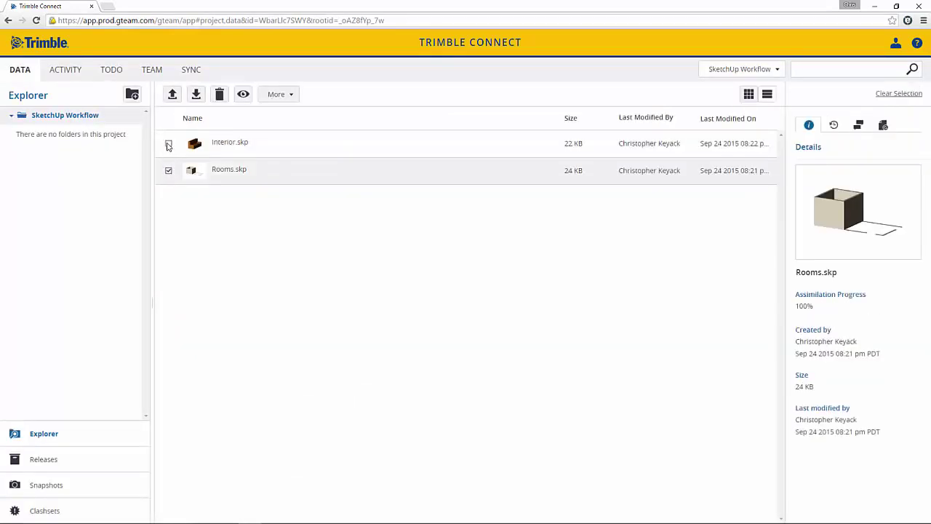
click(168, 144)
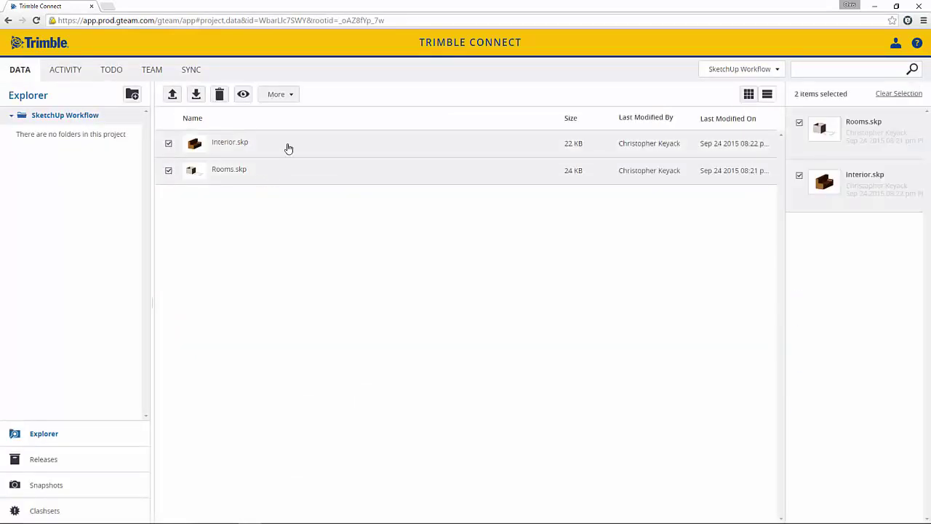
click(168, 171)
click(168, 144)
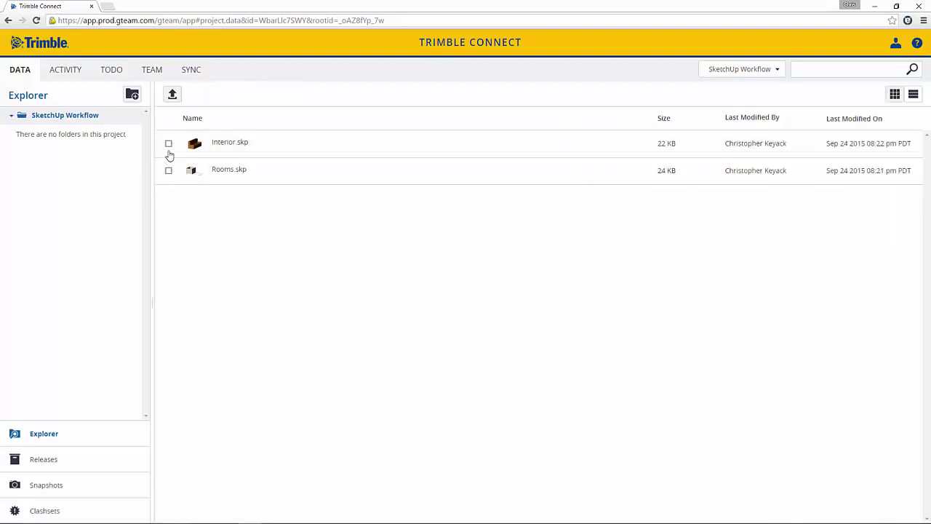
View Rooms.skp in the 3D viewer, and return to the project's files to check its revisions
click(168, 173)
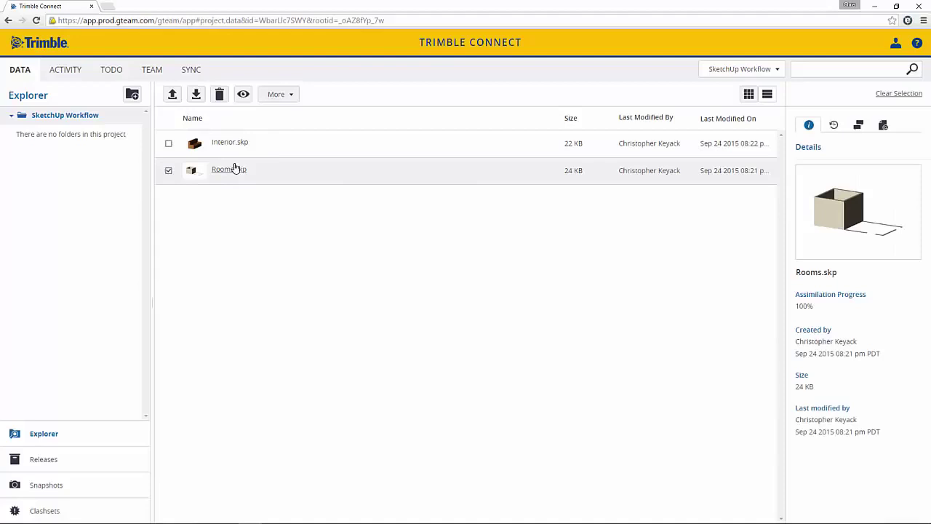
click(243, 95)
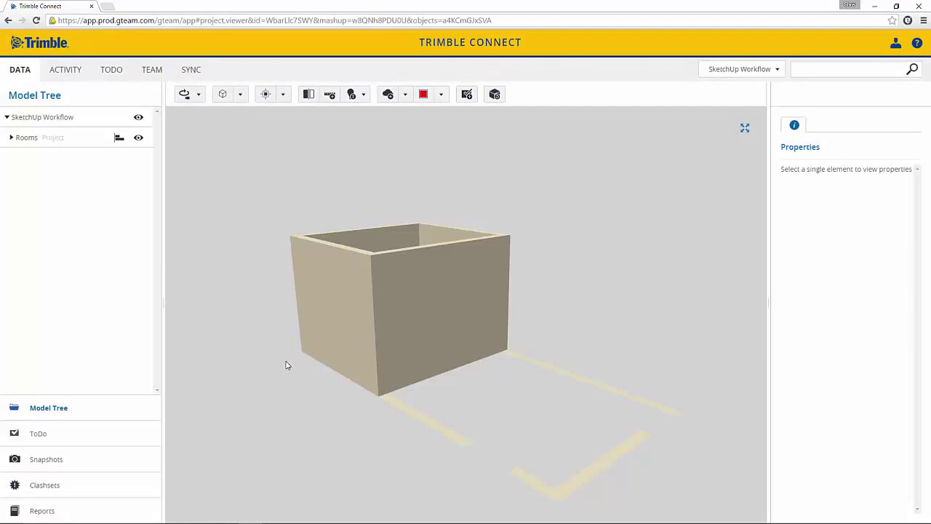
mouse_move(262, 314)
mouse_down()
mouse_move(322, 332)
mouse_move(376, 326)
mouse_move(298, 322)
mouse_move(424, 312)
mouse_move(410, 310)
mouse_move(499, 322)
mouse_move(439, 358)
mouse_move(366, 325)
mouse_move(468, 309)
mouse_move(474, 297)
mouse_move(453, 327)
mouse_move(354, 312)
mouse_move(476, 305)
mouse_move(519, 319)
mouse_move(478, 337)
mouse_move(459, 295)
mouse_move(505, 264)
mouse_move(521, 198)
mouse_up()
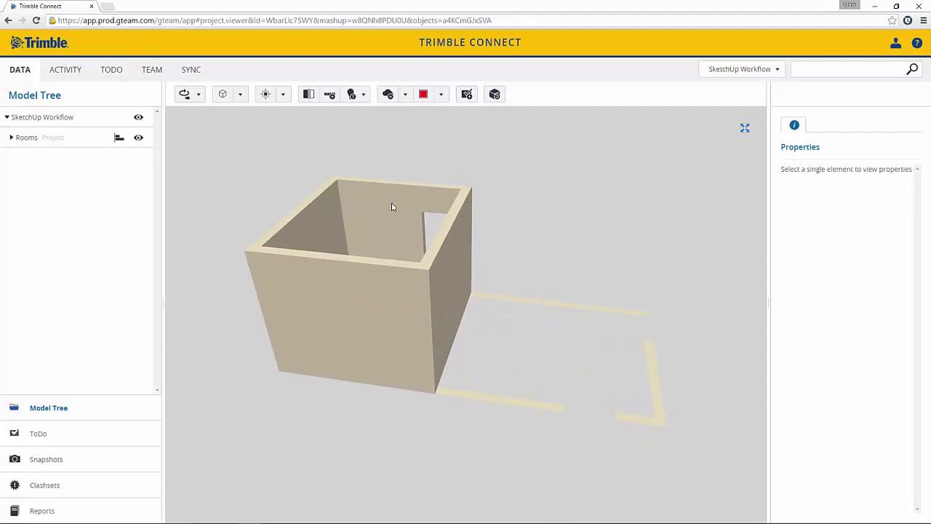
click(20, 73)
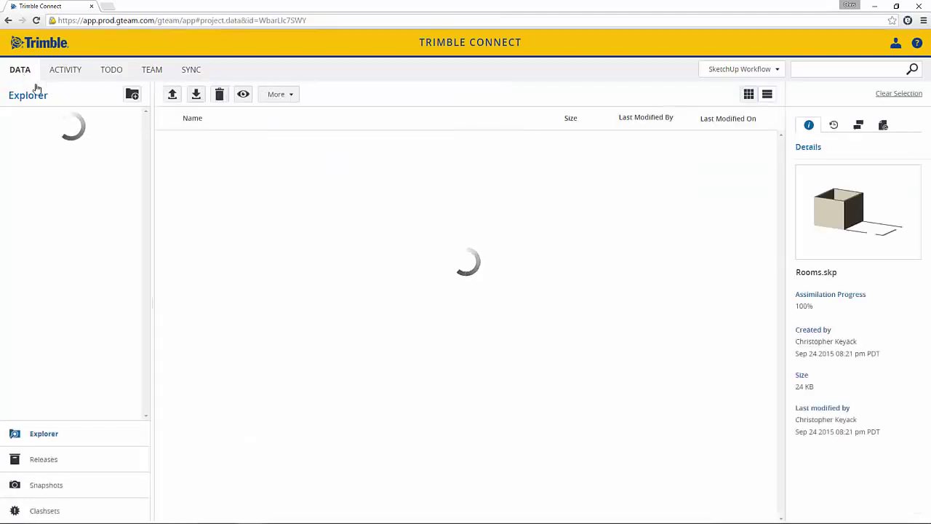
click(884, 125)
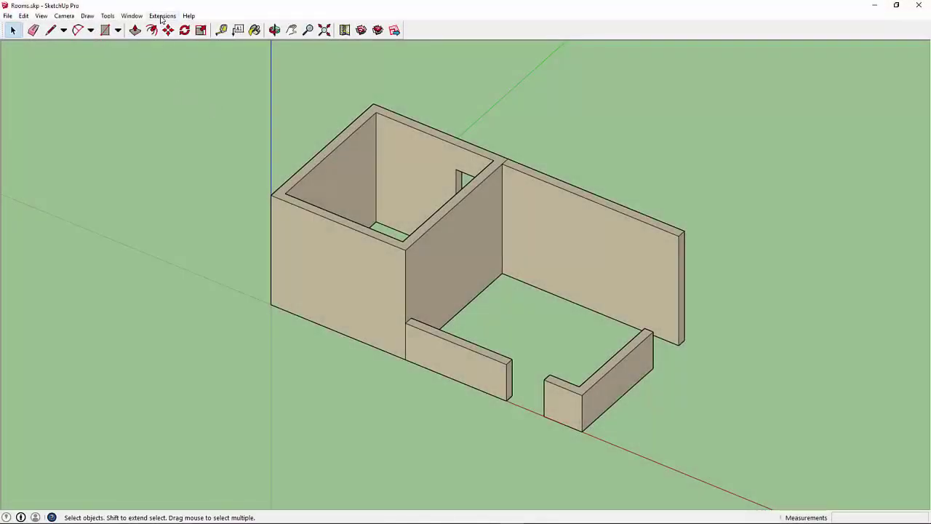
In SketchUp, start publishing the model under a chosen name and sign in to Trimble Connect with the account e-mail and password
click(163, 15)
mouse_move(168, 32)
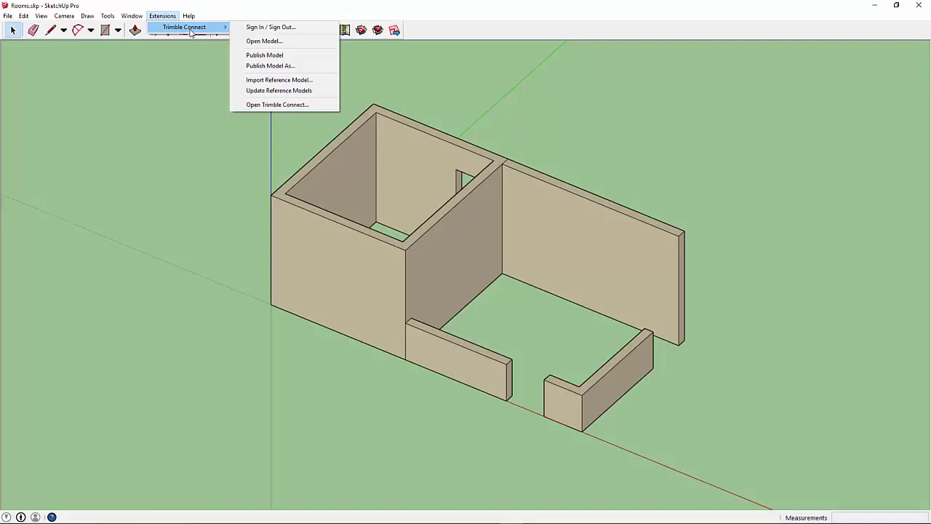
click(264, 66)
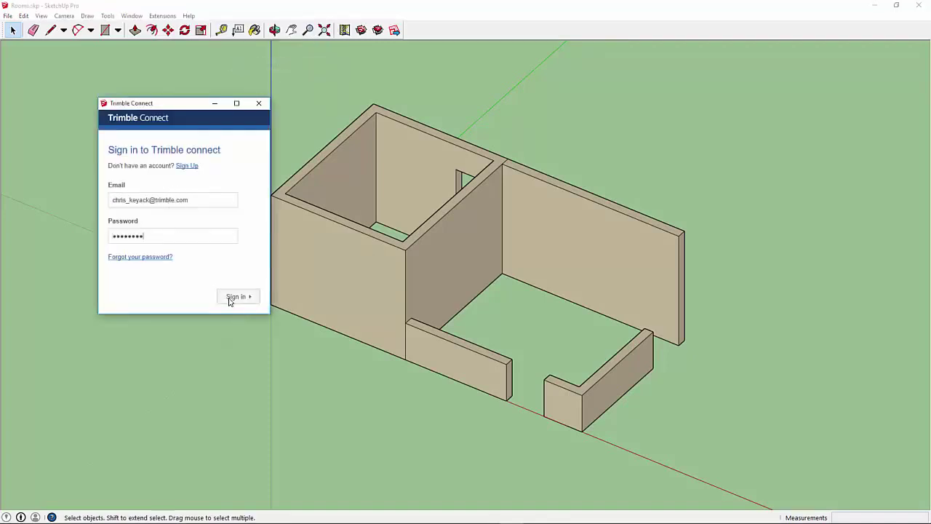
click(230, 296)
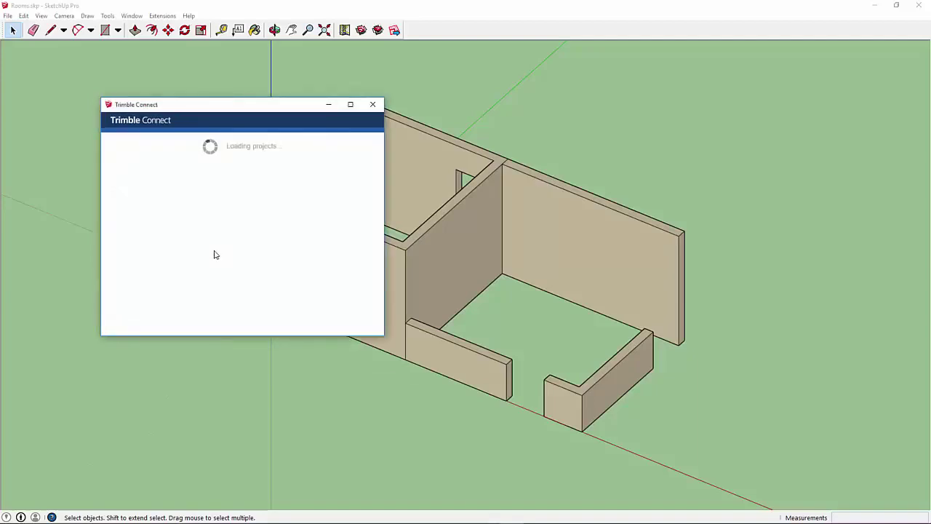
Publish the model as Rooms.skp to the SketchUp Workflow project and close the upload window
scroll(214, 254, down, 5)
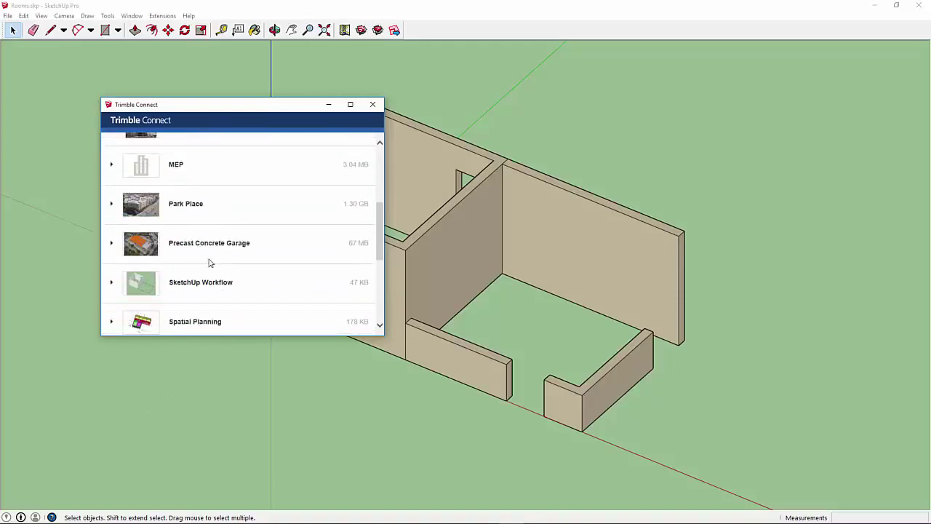
click(177, 286)
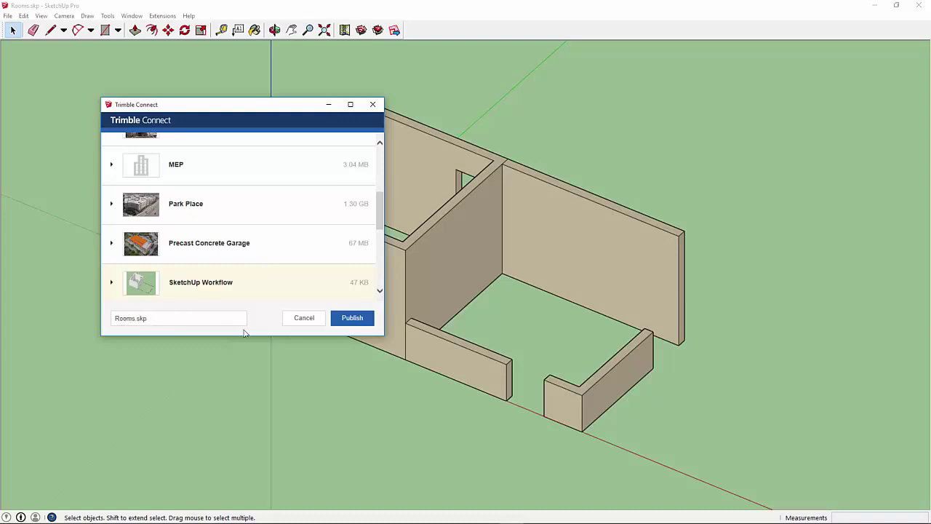
click(353, 321)
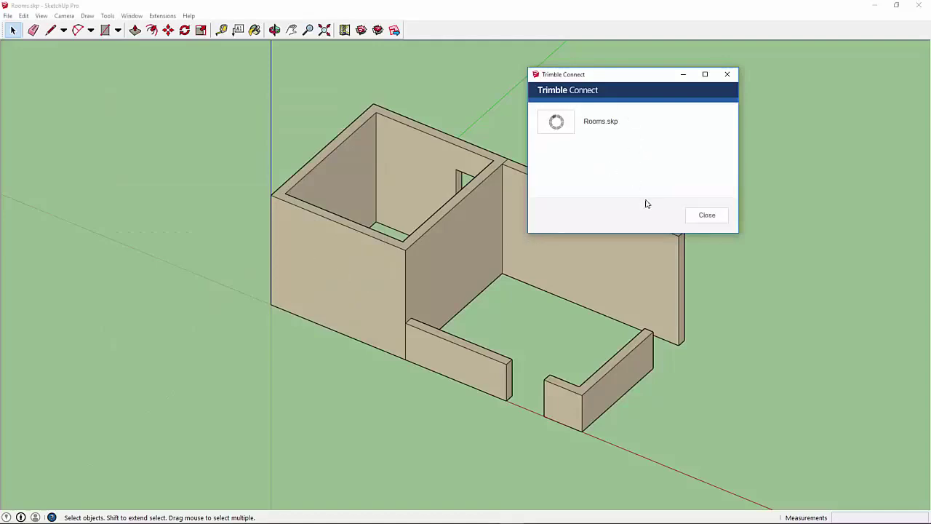
click(708, 215)
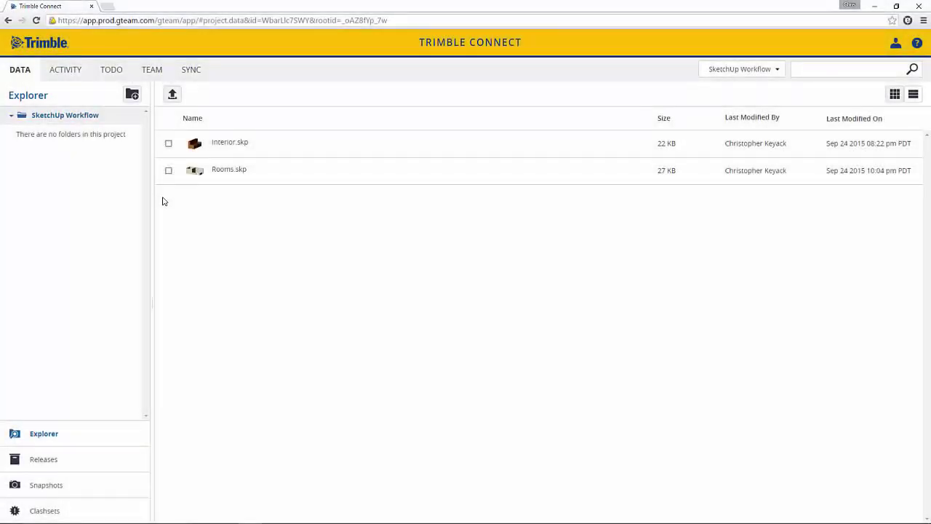
In Trimble Connect in the browser, review the revisions of Rooms.skp and open it together with Interior.skp in the 3D viewer
click(168, 170)
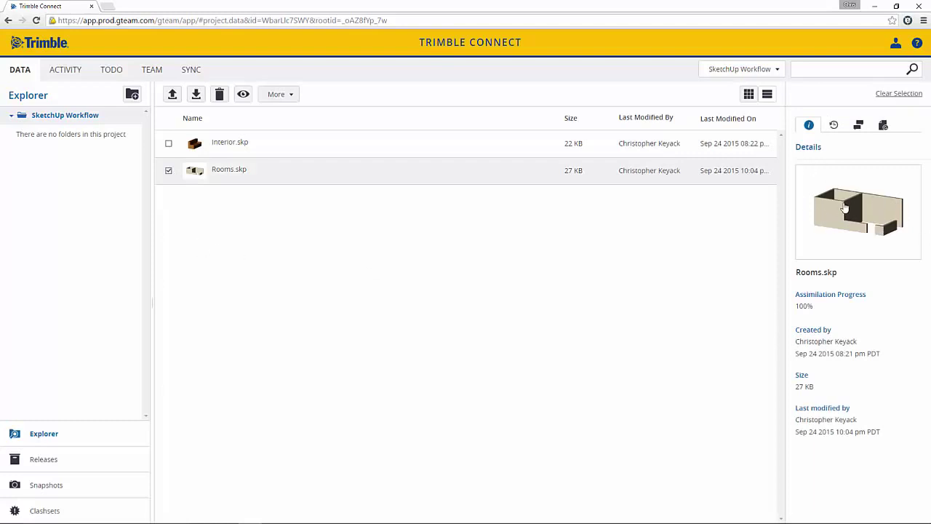
click(885, 126)
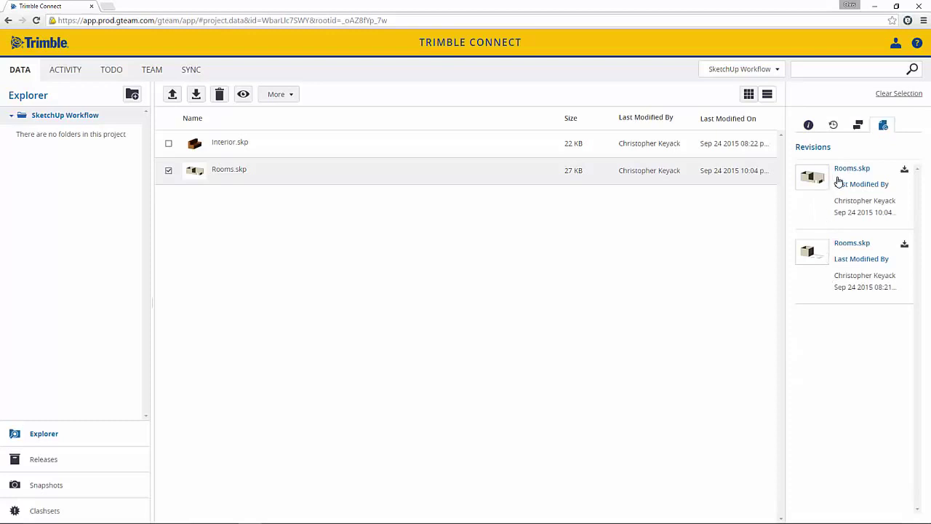
click(168, 144)
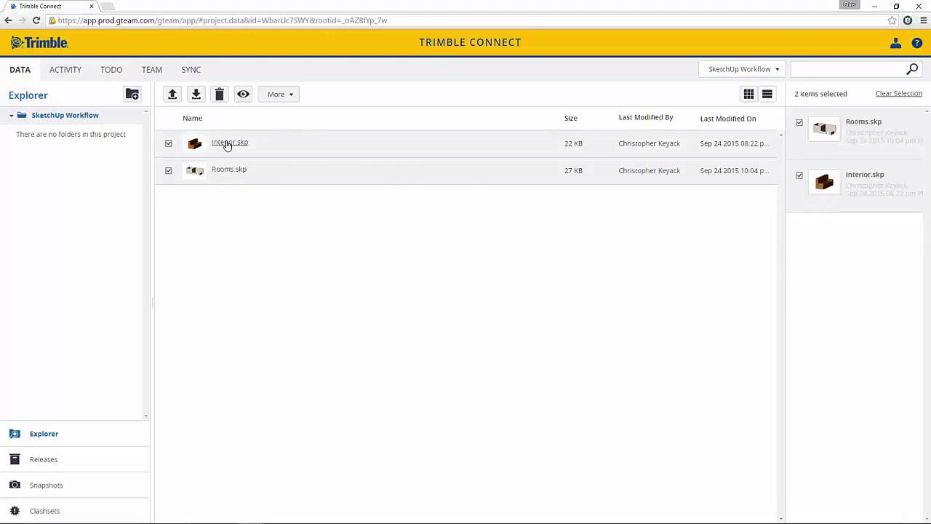
click(244, 94)
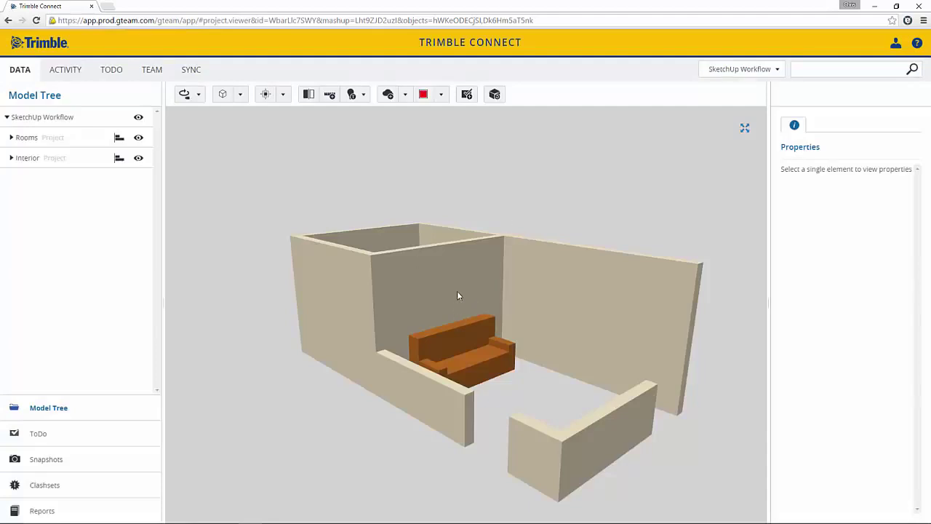
Add a red cloud markup around the sofa in the combined model
click(403, 98)
click(406, 133)
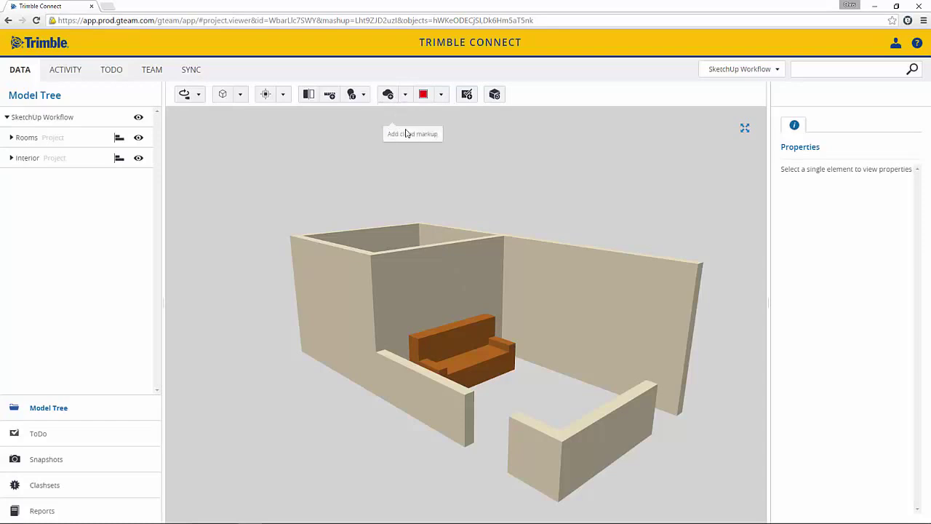
mouse_move(446, 356)
mouse_down()
mouse_move(443, 381)
mouse_move(476, 374)
mouse_move(500, 359)
mouse_move(536, 289)
mouse_move(534, 315)
mouse_up()
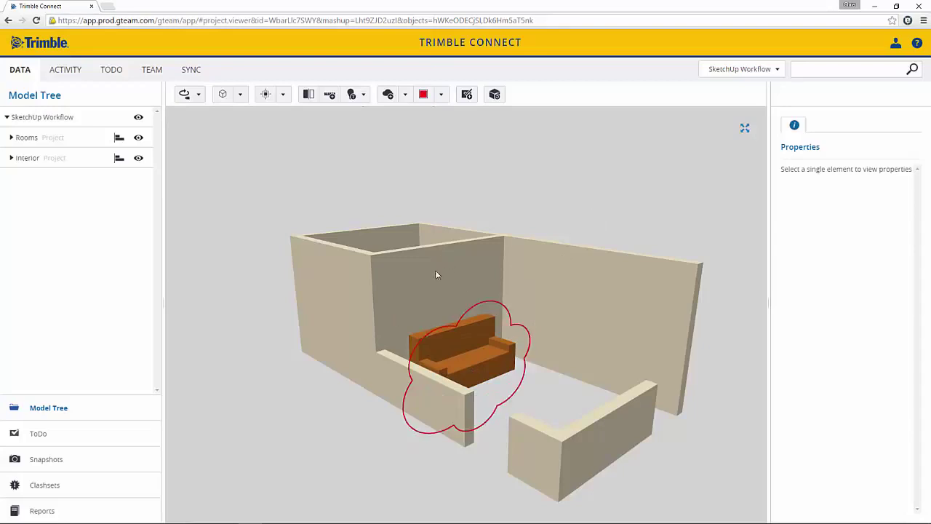
drag(436, 275, 456, 305)
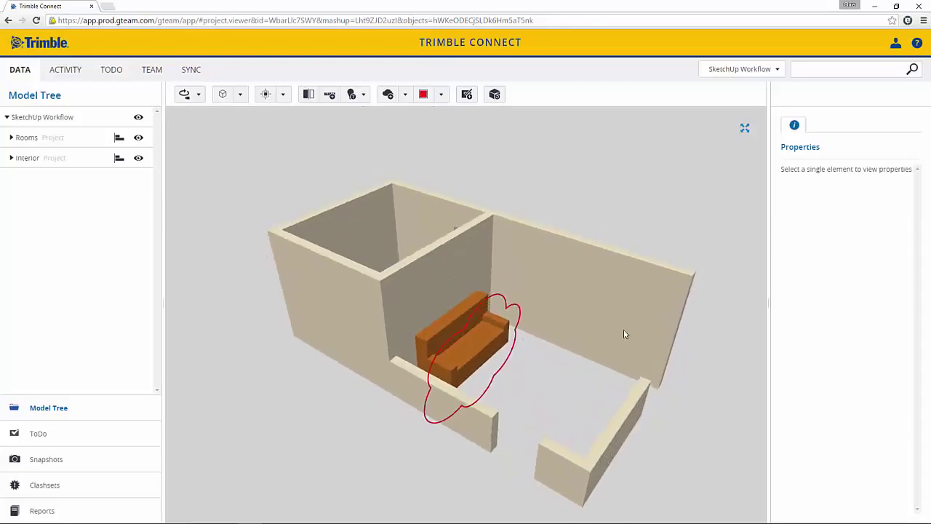
Add a red text markup reading "Move couch to the other wall" with its leader pointing at the sofa
click(405, 96)
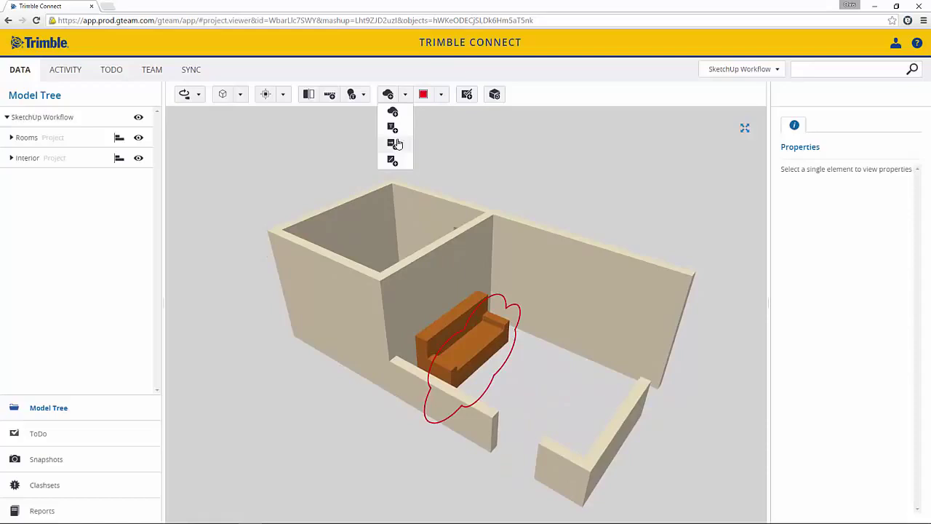
click(393, 133)
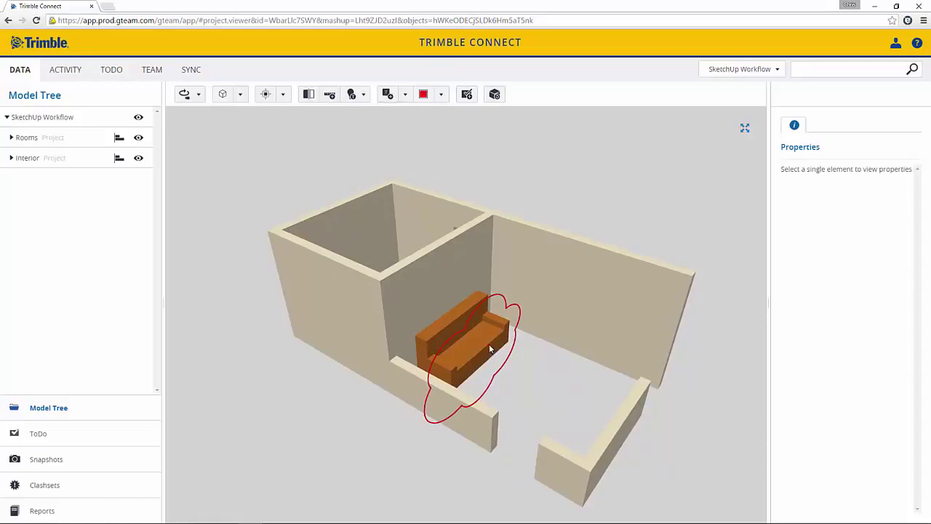
drag(489, 344, 570, 388)
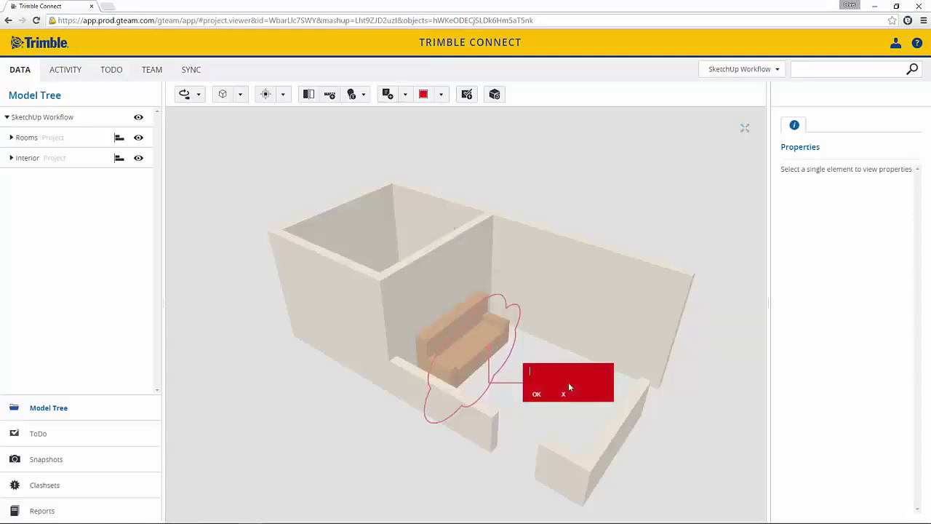
text(Move couch to the other wall)
click(536, 394)
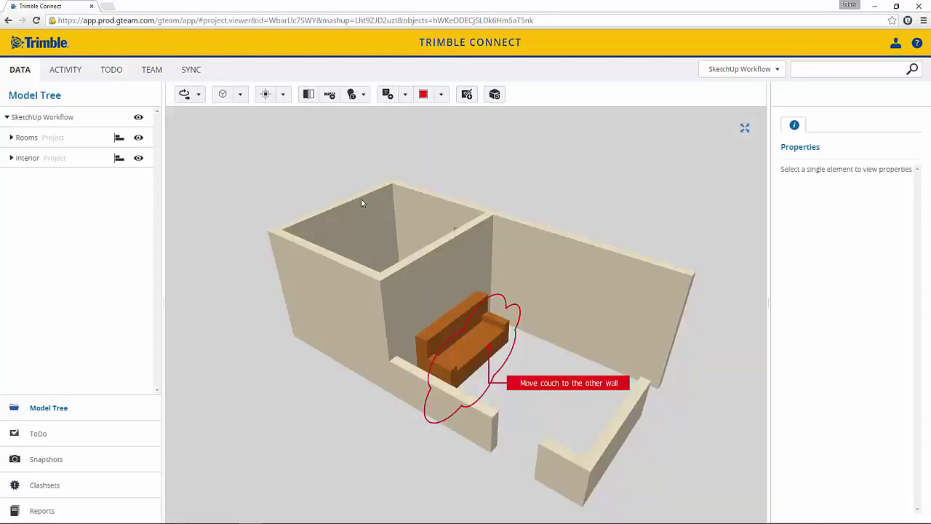
Add a red arrow markup pointing from the sofa across the room toward the long wall
click(405, 94)
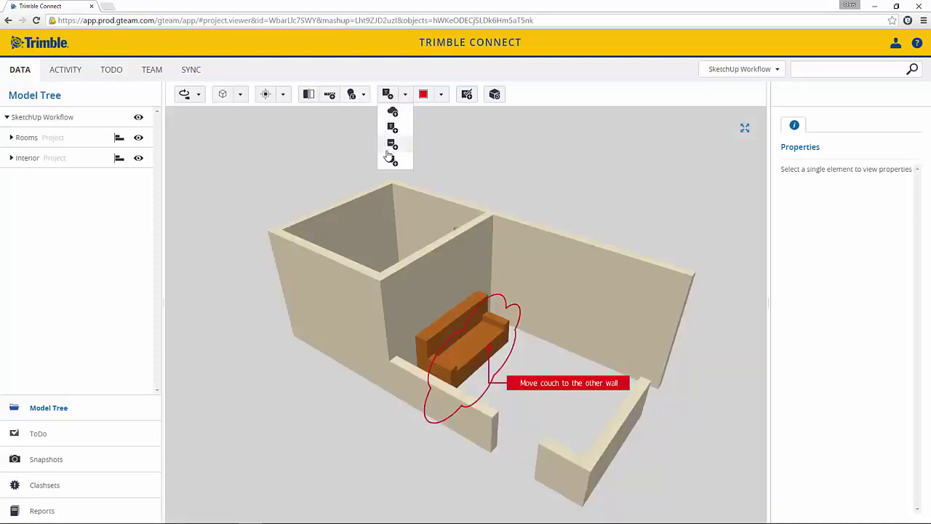
click(393, 145)
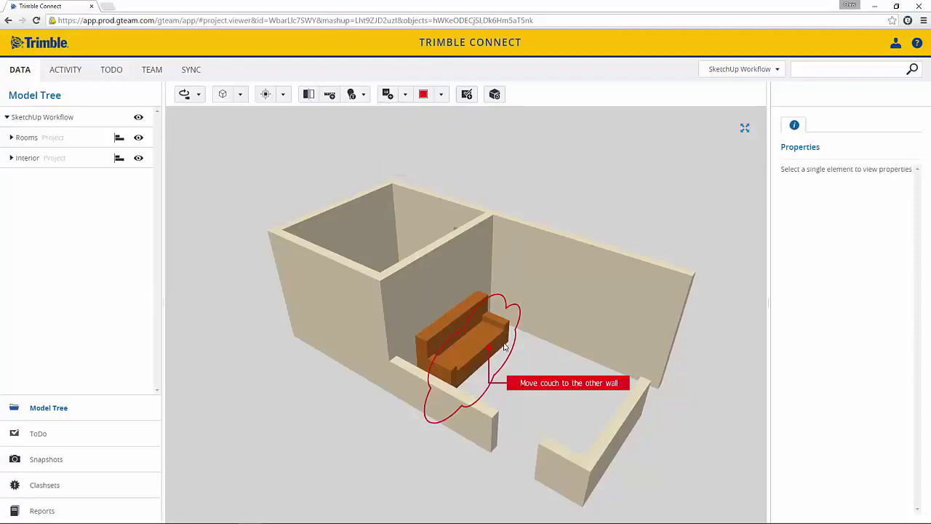
drag(513, 347, 555, 341)
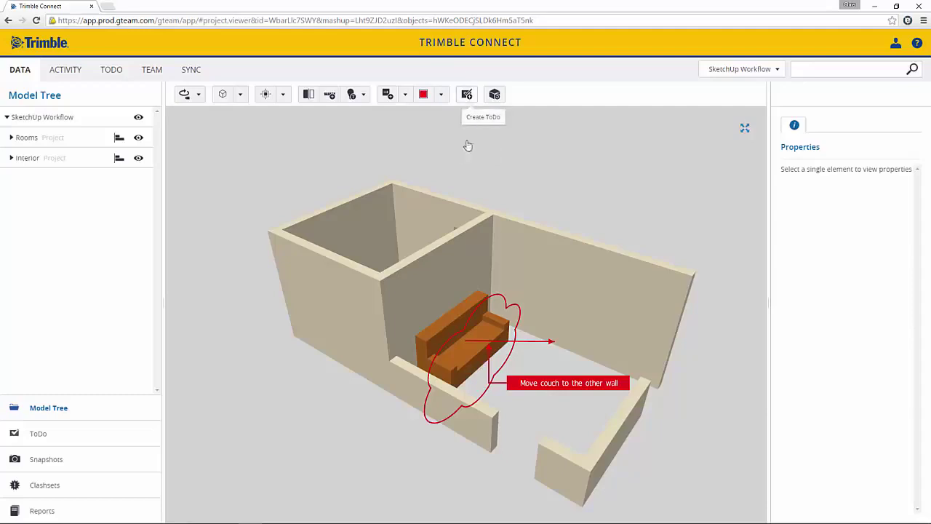
Create a ToDo described as "Need to move the couch" with HIGH priority and due date 9/30/2015
click(468, 94)
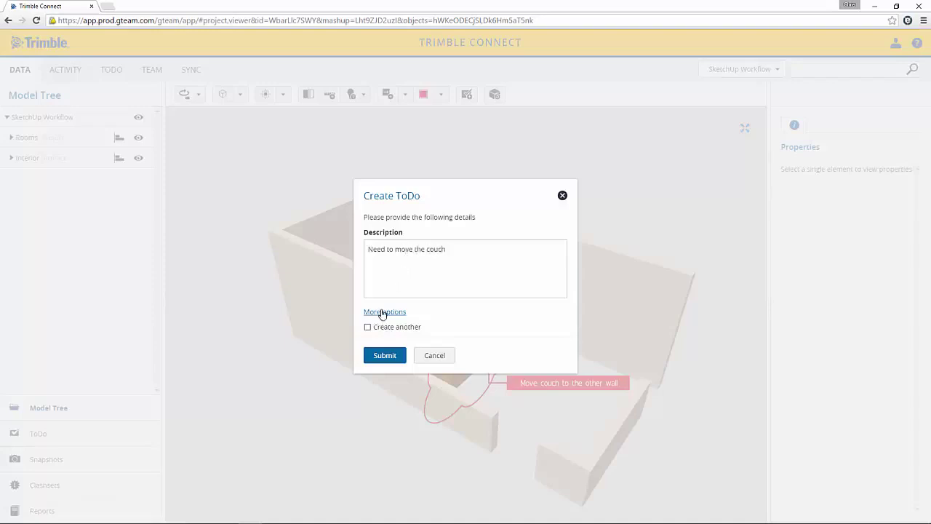
click(382, 313)
click(448, 286)
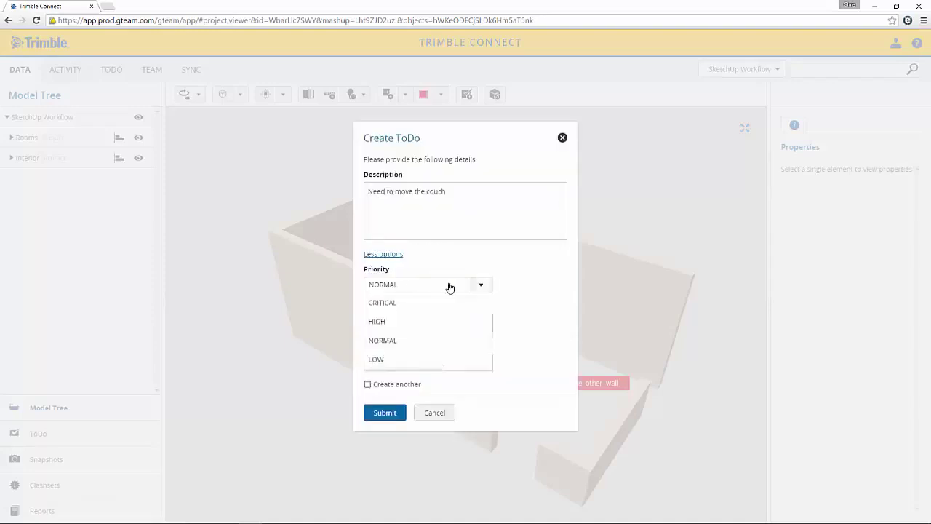
click(400, 325)
click(480, 326)
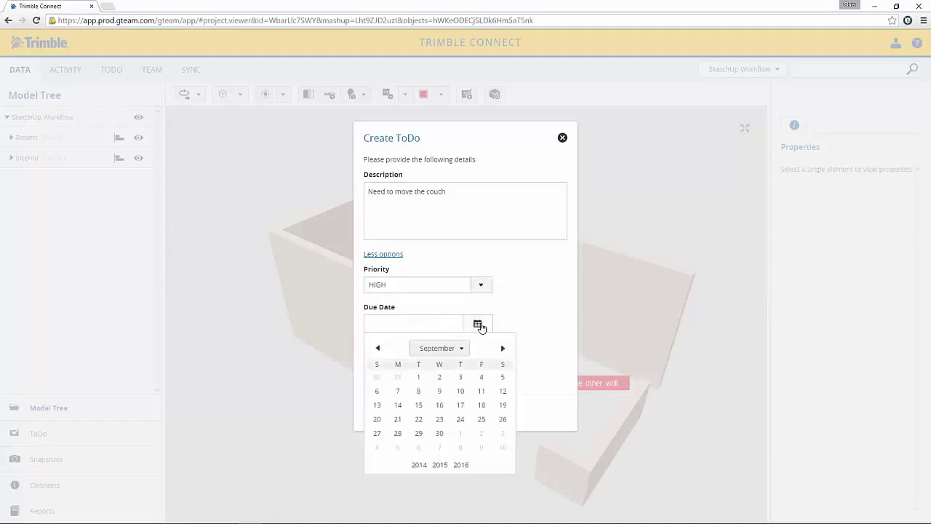
click(440, 435)
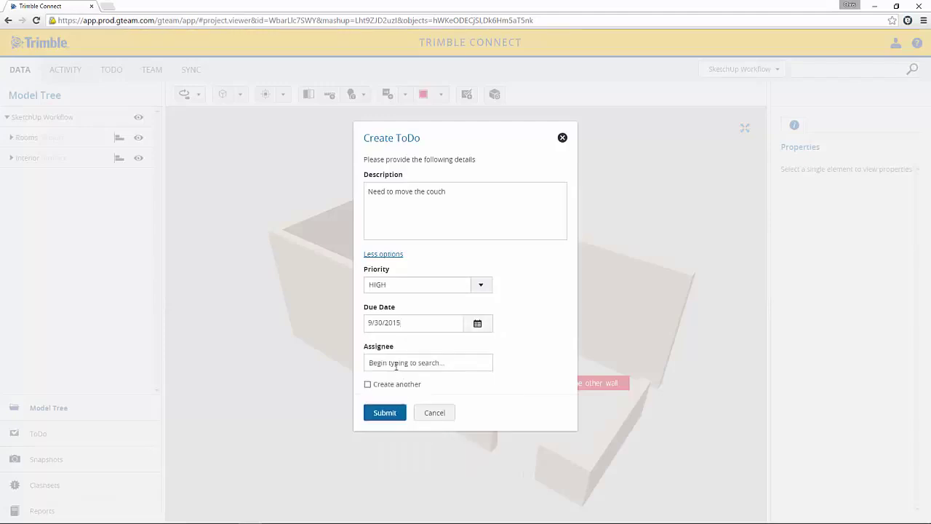
Assign the ToDo to the matching project member and submit it
click(393, 364)
text(Chr)
key(Return)
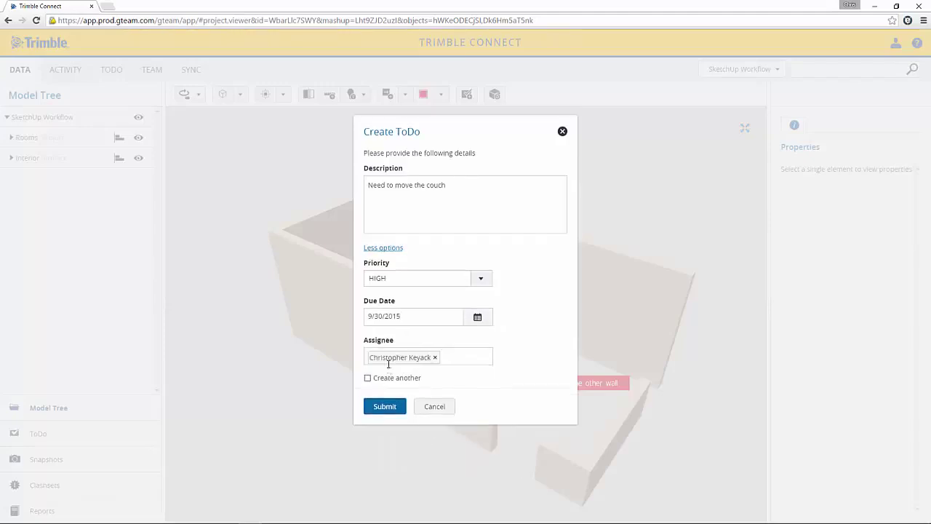
click(383, 406)
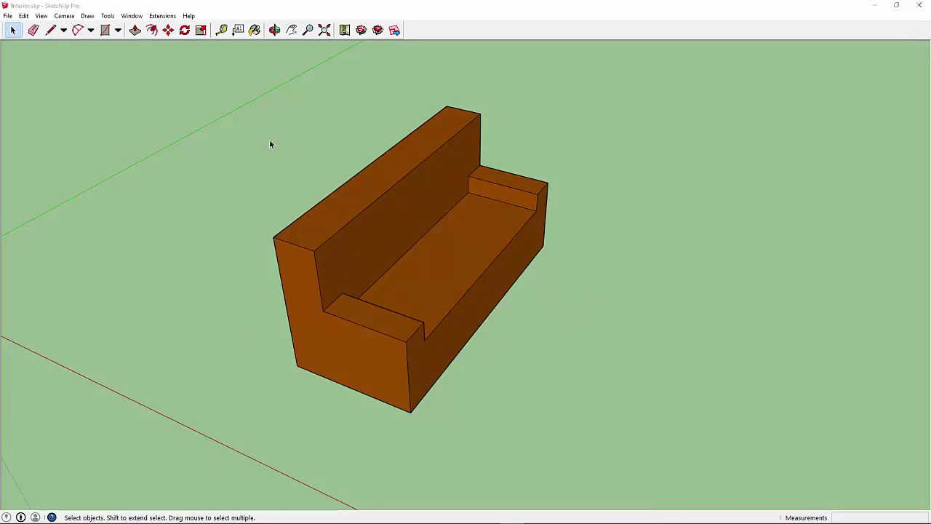
In SketchUp with Interior.skp open, start importing a reference model and sign in to Trimble Connect with the account e-mail and password
click(167, 18)
mouse_move(208, 27)
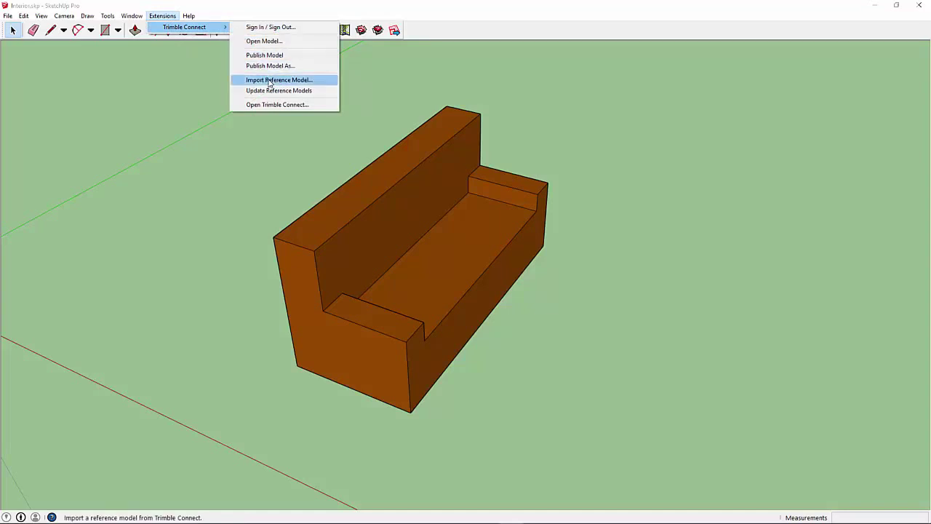
click(289, 81)
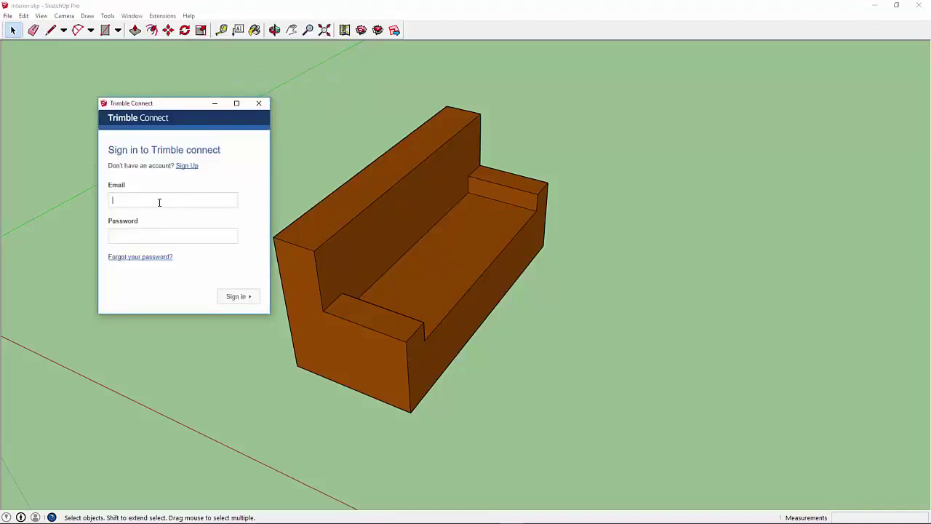
click(228, 298)
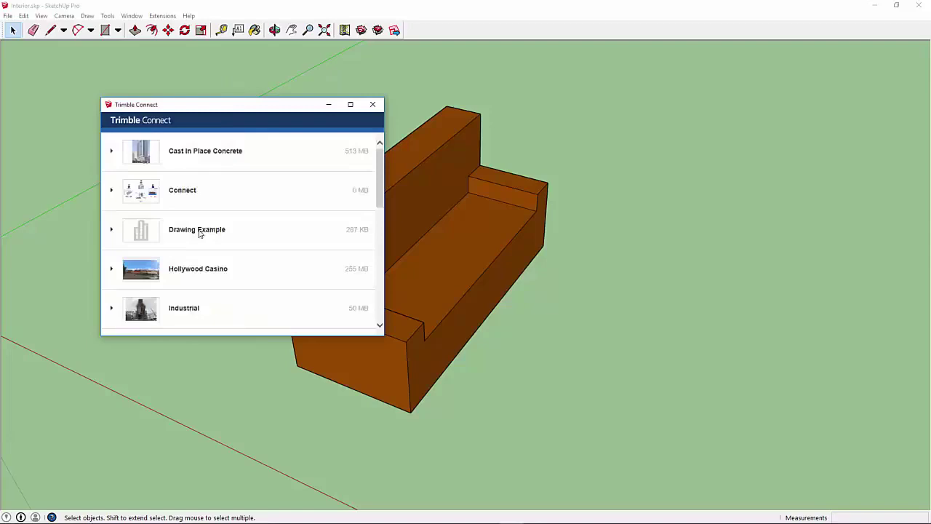
Import Rooms.skp from the SketchUp Workflow project as the reference model and close the import window
scroll(189, 244, down, 5)
click(187, 255)
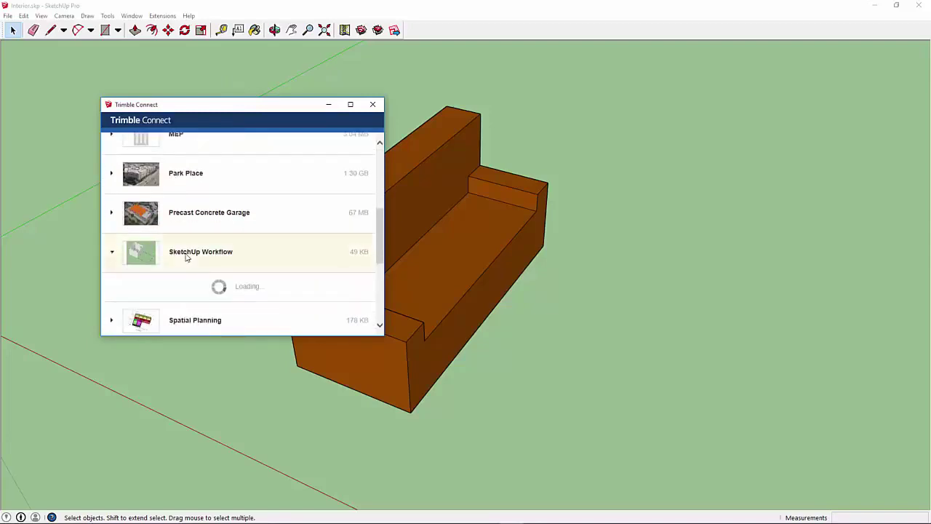
scroll(198, 285, down, 1)
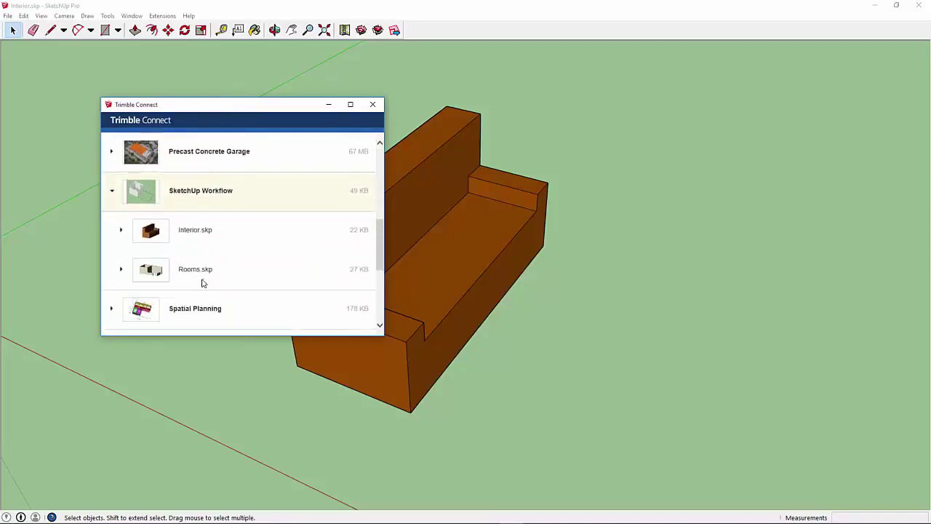
click(161, 275)
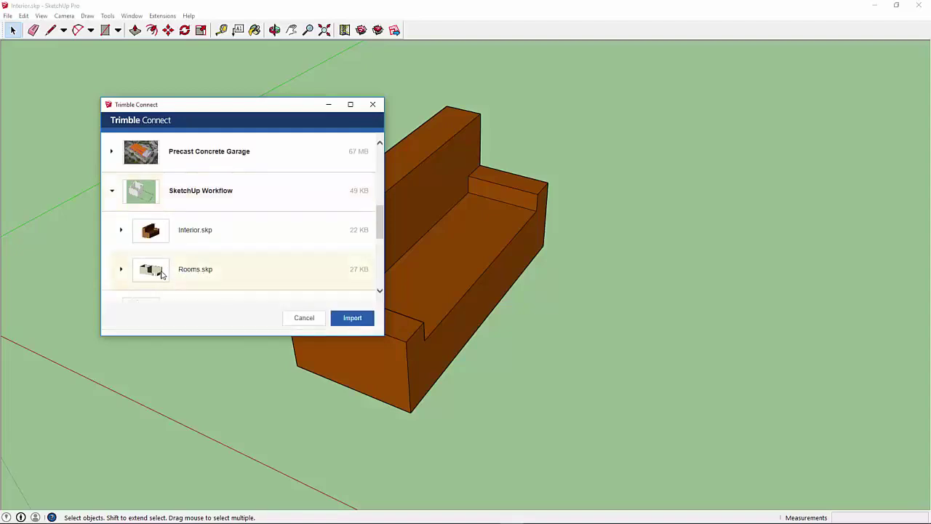
click(339, 320)
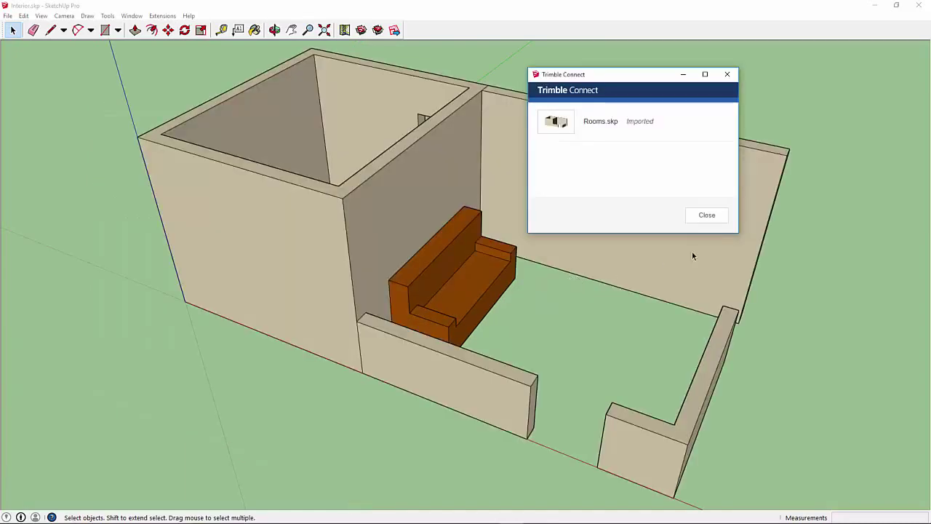
click(708, 217)
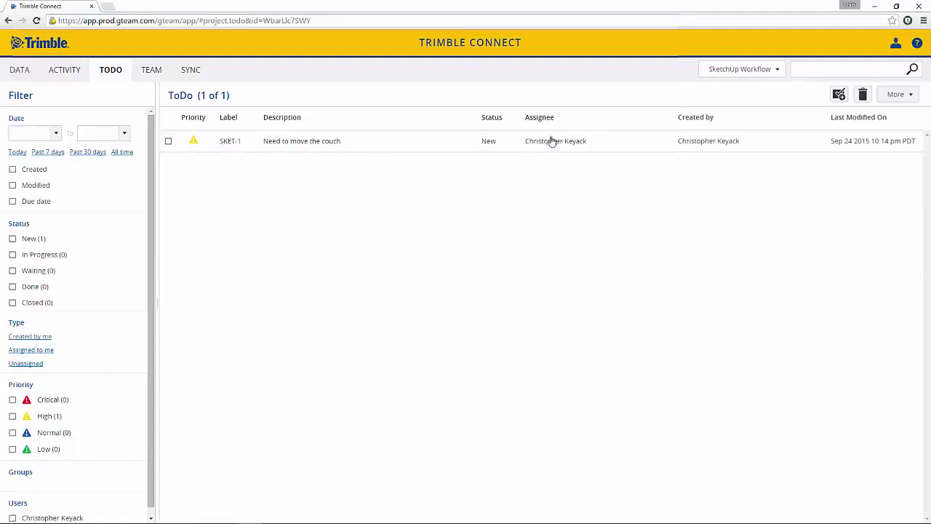
In Trimble Connect in the browser, review the details of the "Need to move the couch" ToDo and open its marked-up view
click(168, 140)
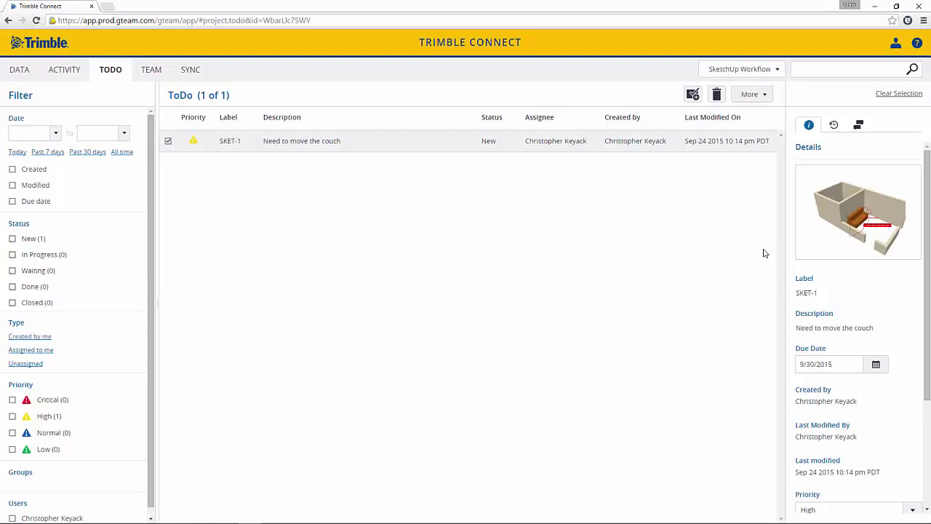
click(868, 218)
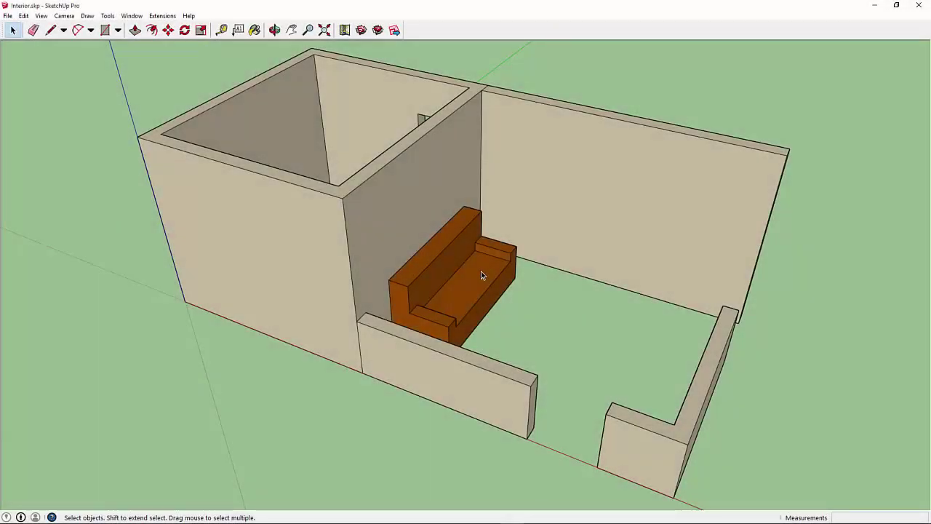
In SketchUp, rotate the couch 90 degrees horizontally so its back faces the long wall
click(481, 272)
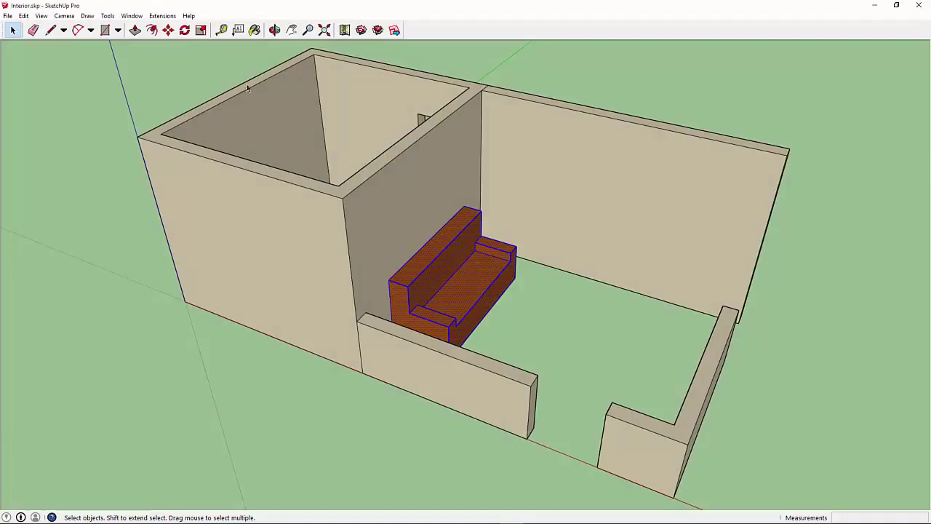
click(184, 30)
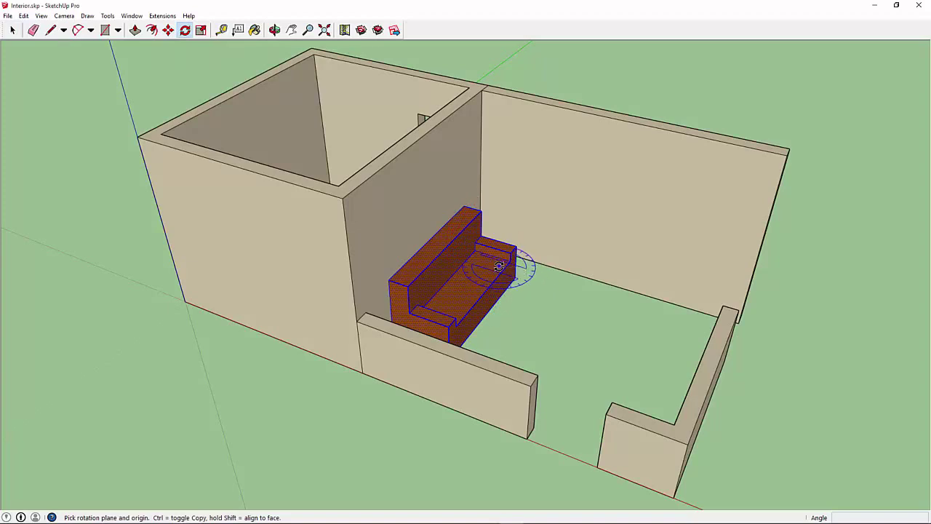
drag(499, 266, 481, 280)
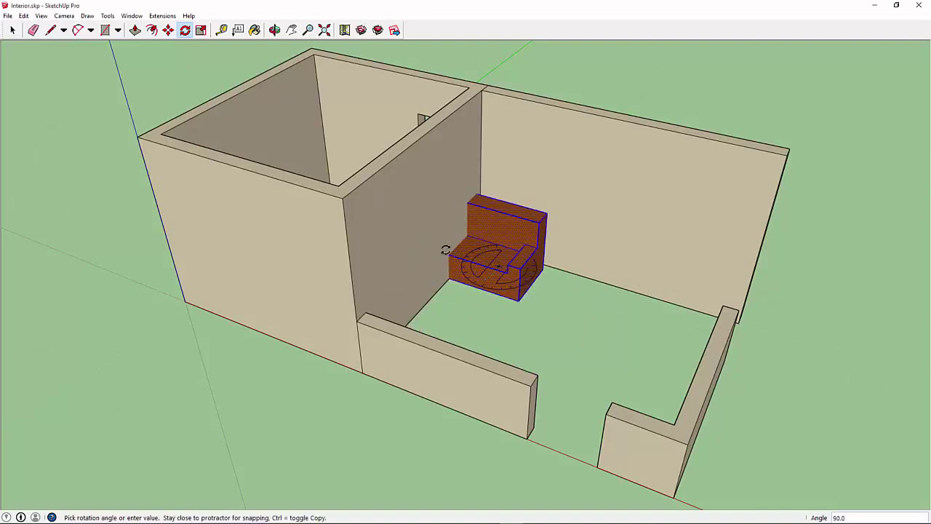
click(448, 250)
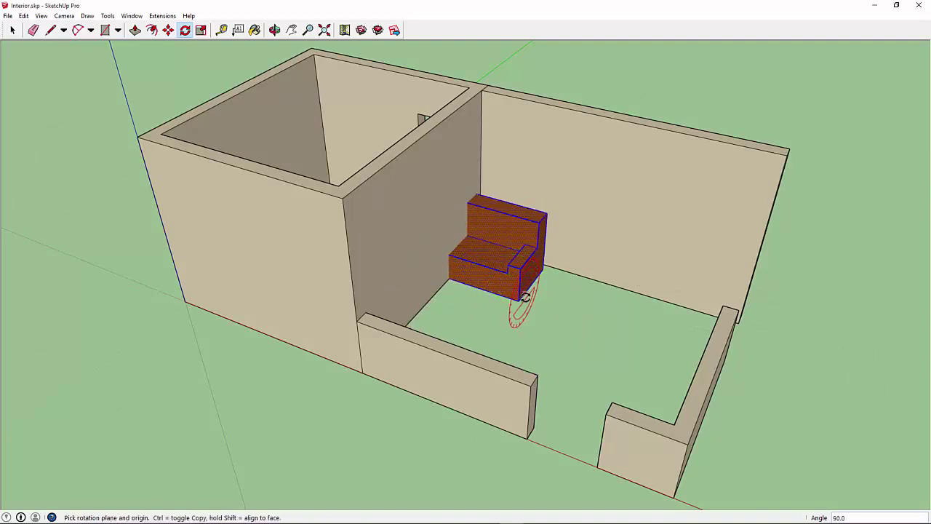
Move the couch about 6' 2 5/8" out of the dividing wall and along the long wall, then deselect it
click(168, 30)
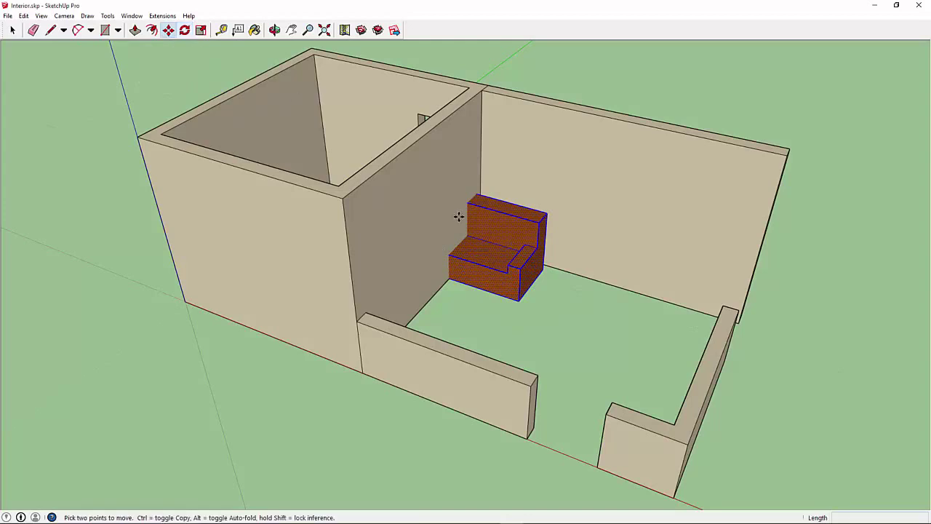
click(531, 304)
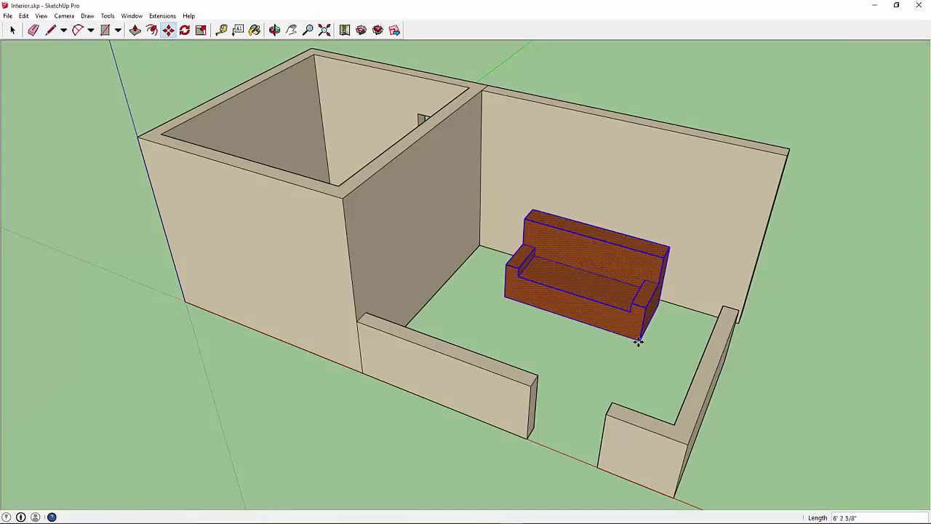
click(637, 363)
click(11, 30)
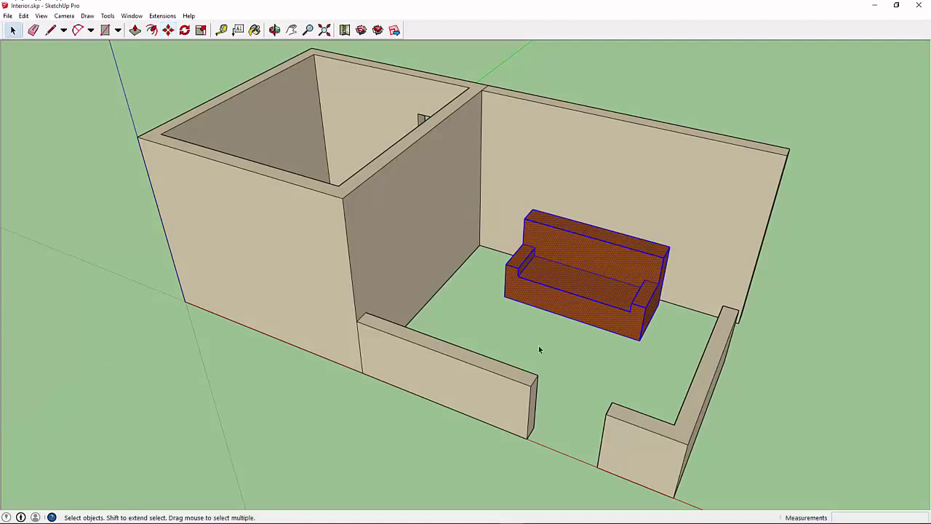
click(535, 342)
Publish the updated Interior.skp to the SketchUp Workflow project in Trimble Connect and close the publish window
click(162, 15)
mouse_move(222, 30)
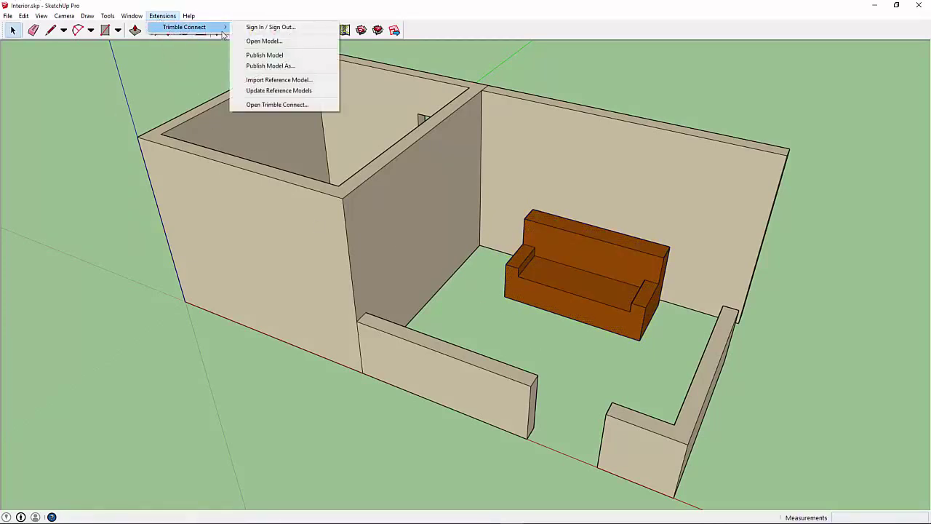
click(264, 55)
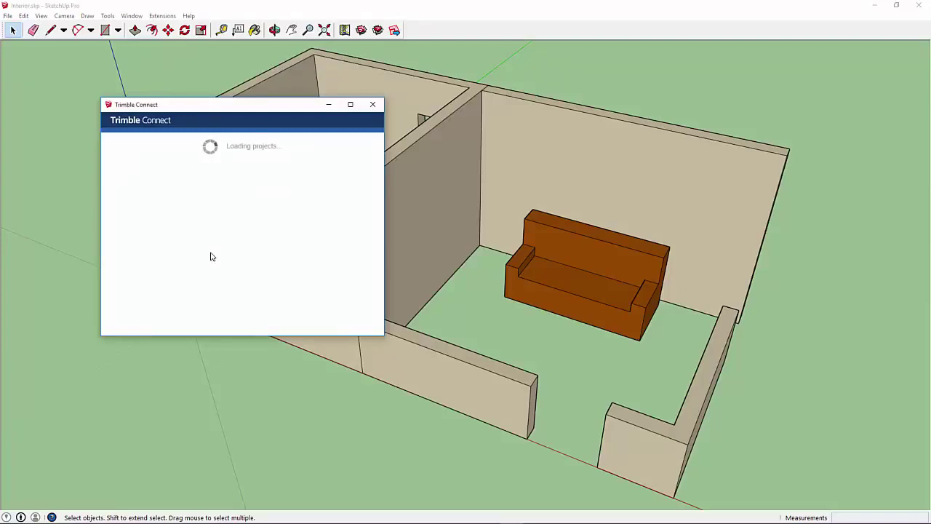
scroll(211, 256, down, 2)
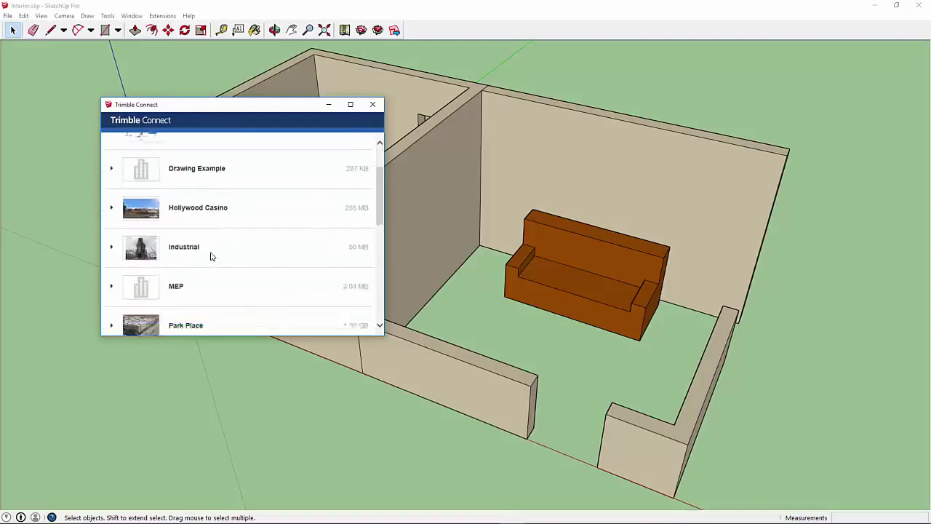
scroll(208, 257, down, 4)
click(201, 256)
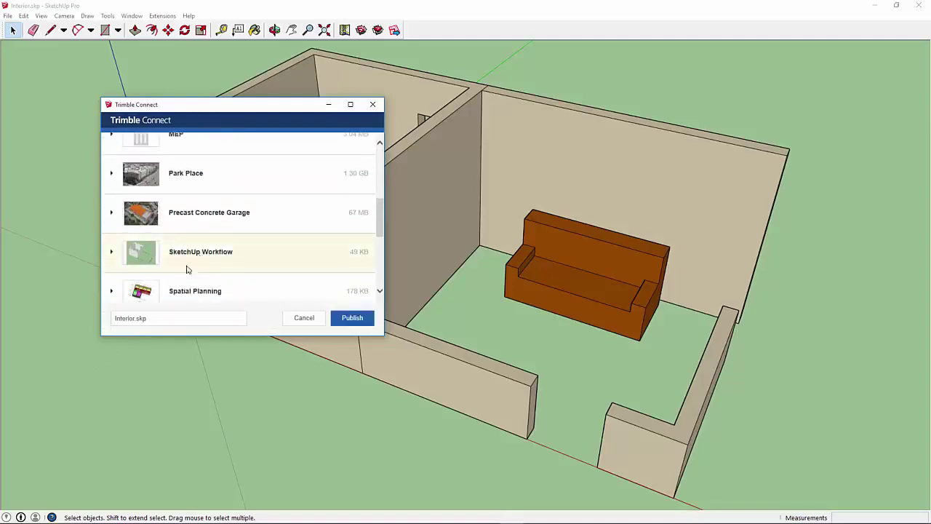
scroll(162, 278, down, 2)
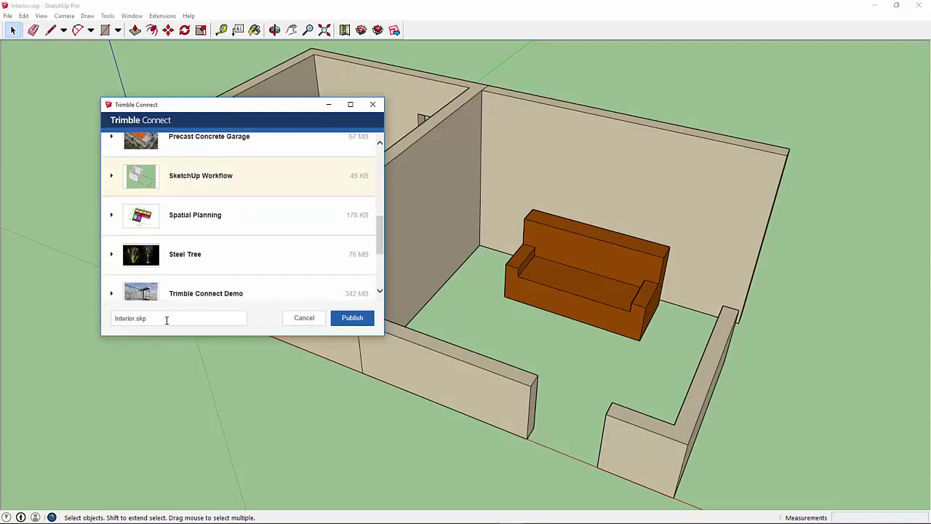
click(339, 319)
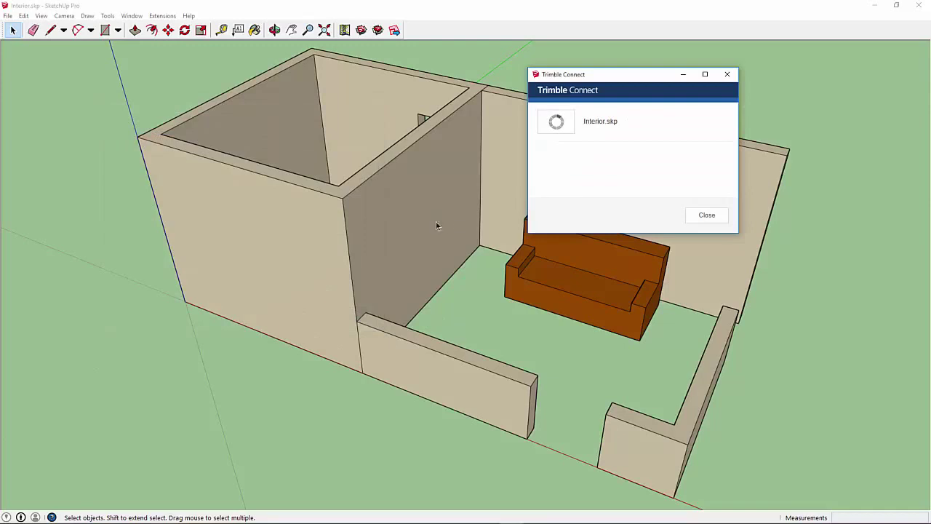
click(692, 219)
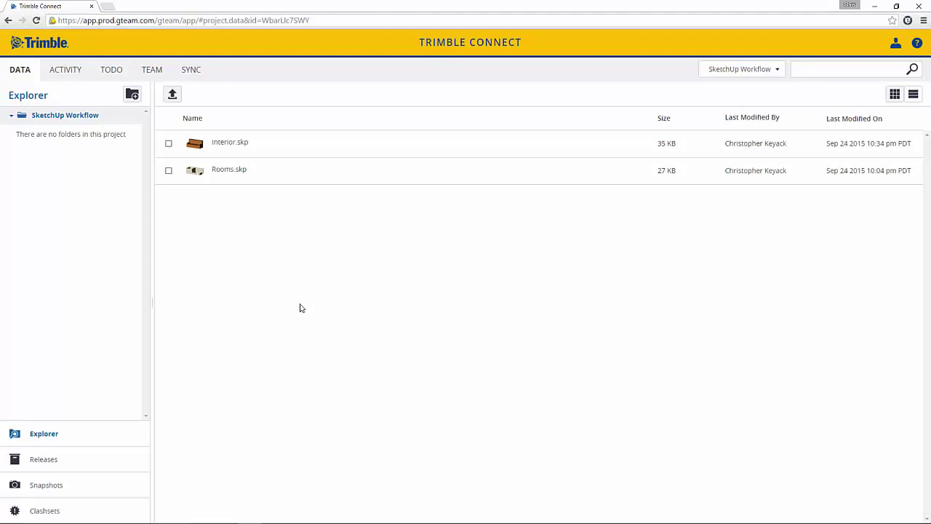
In Trimble Connect in the browser, open Rooms.skp and Interior.skp together in the 3D viewer and inspect the couch's new position
click(168, 171)
click(169, 143)
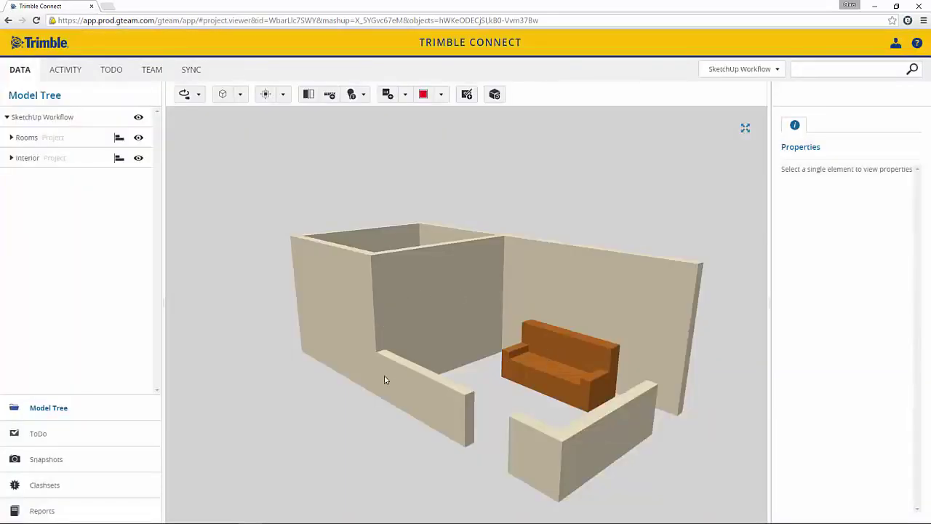
mouse_move(311, 388)
mouse_down()
mouse_move(358, 421)
mouse_move(346, 423)
mouse_up()
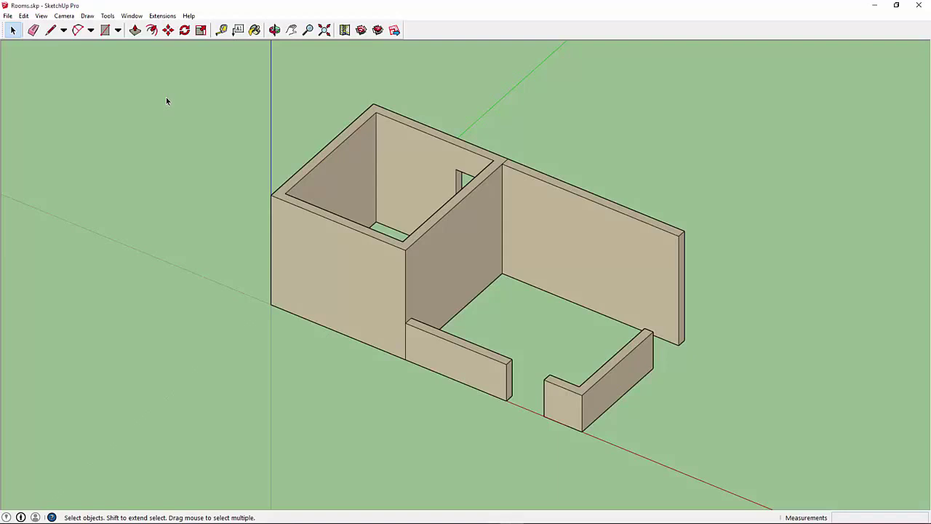
In SketchUp with Rooms.skp open, start a Trimble Connect reference model import and sign in to the account
click(165, 16)
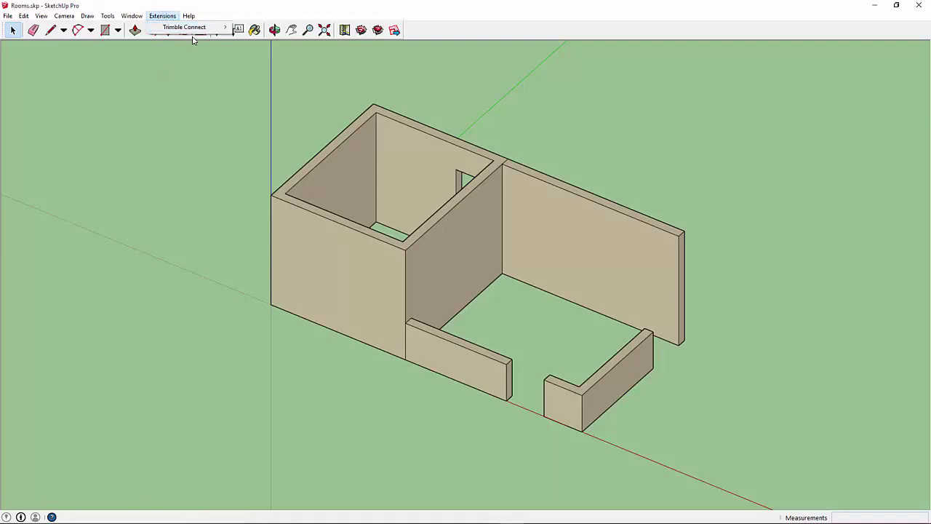
mouse_move(193, 29)
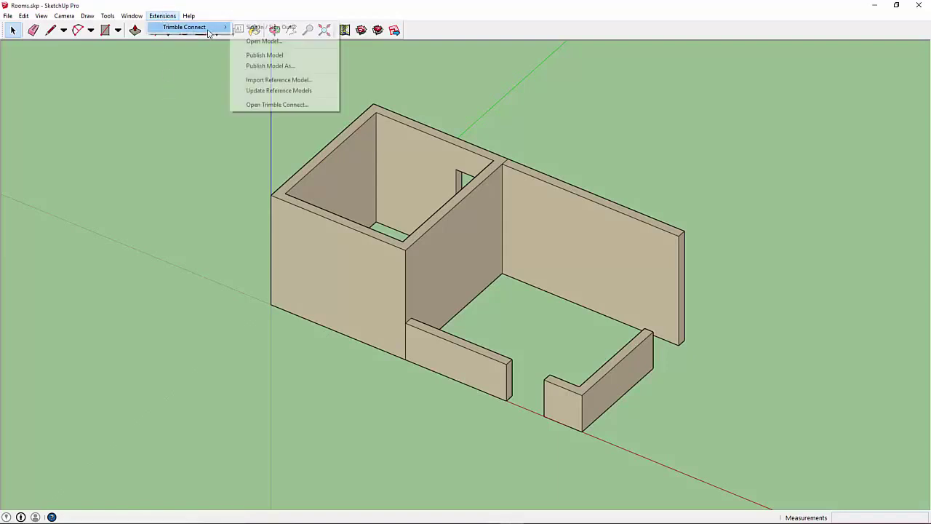
click(280, 81)
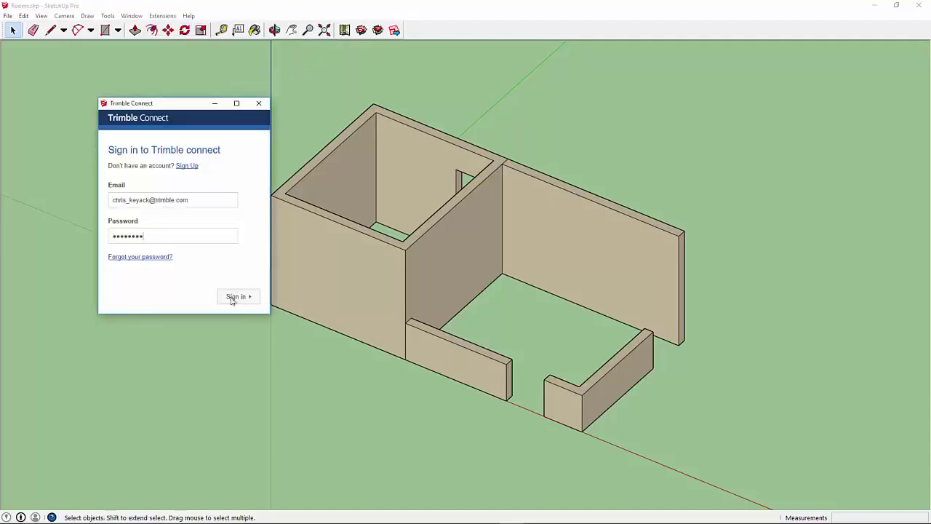
click(233, 298)
Import Interior.skp from the SketchUp Workflow project as the reference model and close the import window
scroll(230, 303, down, 5)
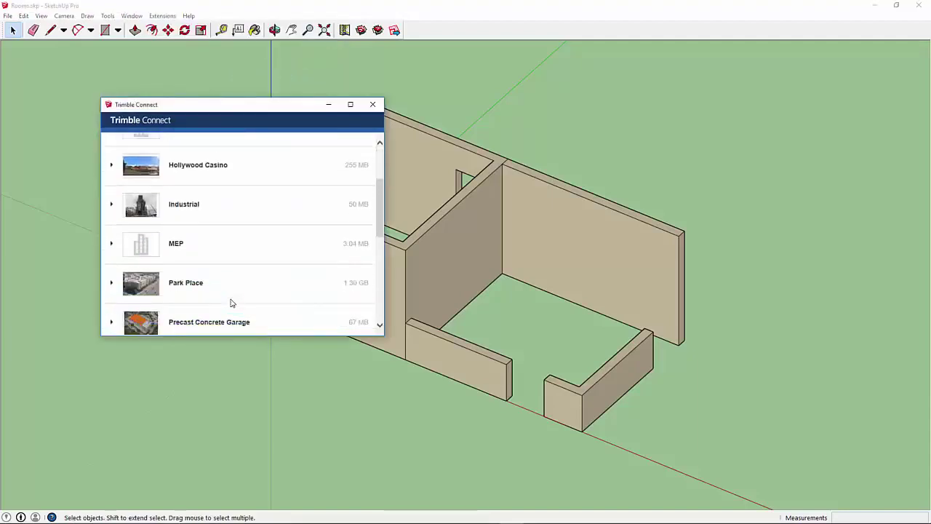
scroll(116, 318, down, 3)
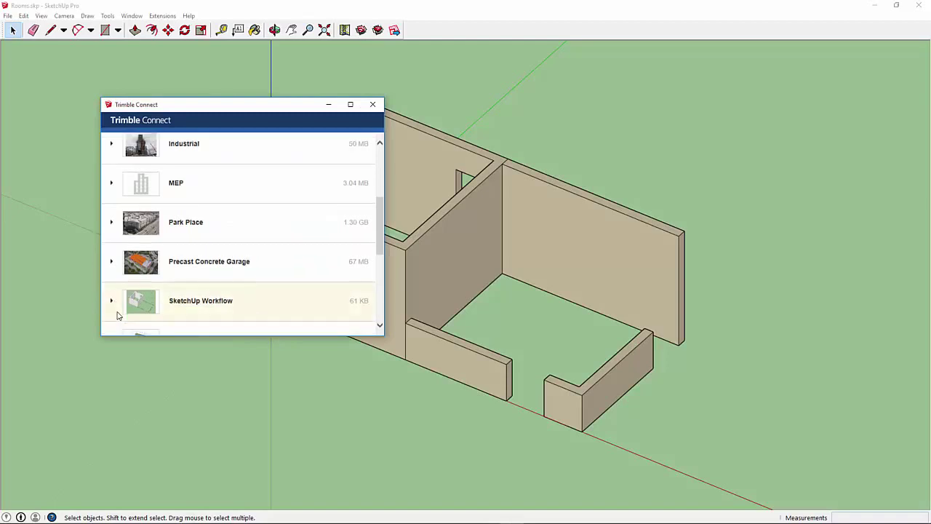
click(111, 222)
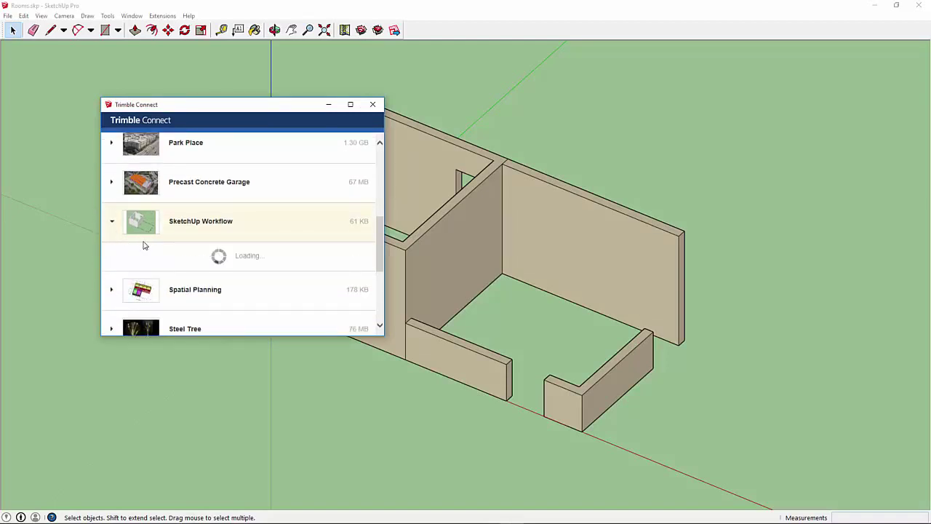
scroll(156, 269, down, 1)
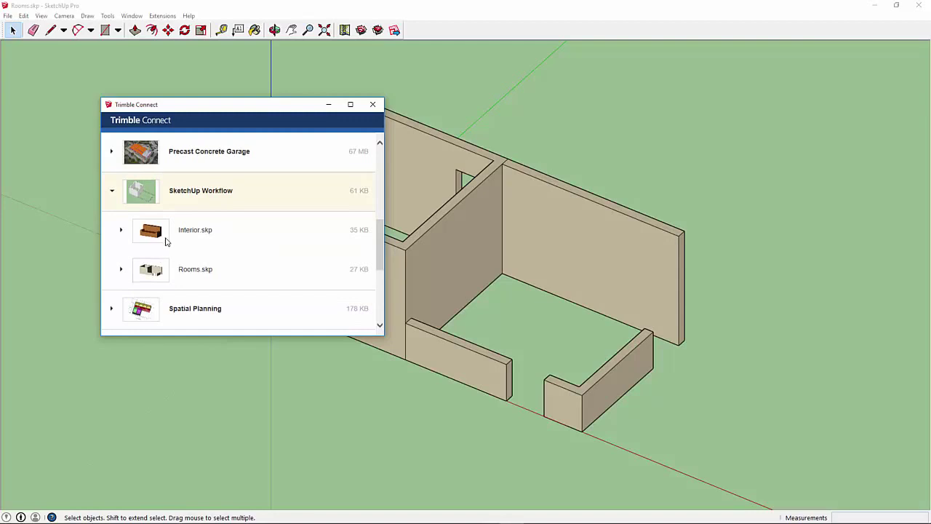
click(161, 232)
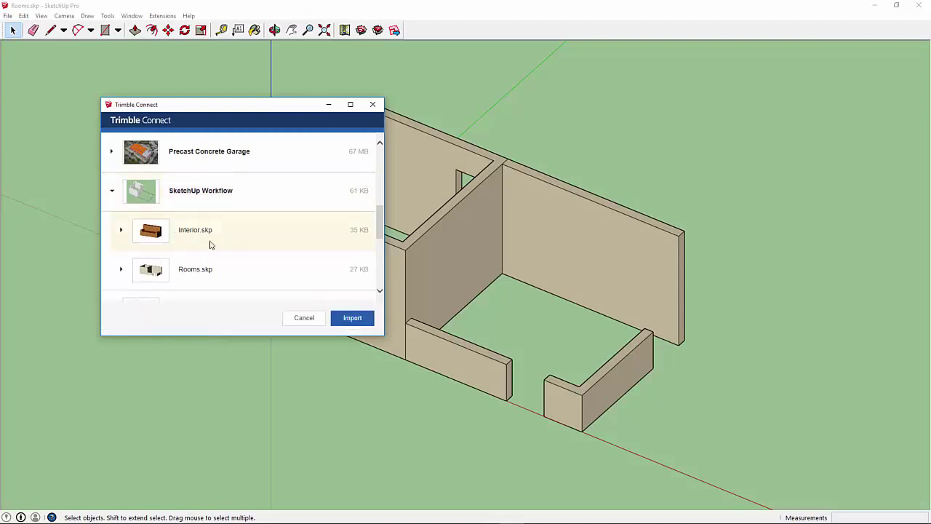
click(349, 318)
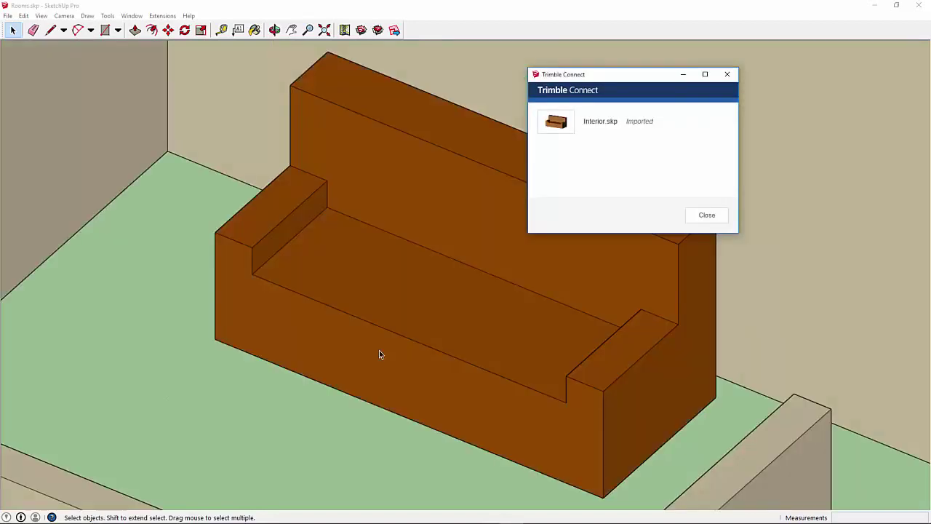
click(707, 215)
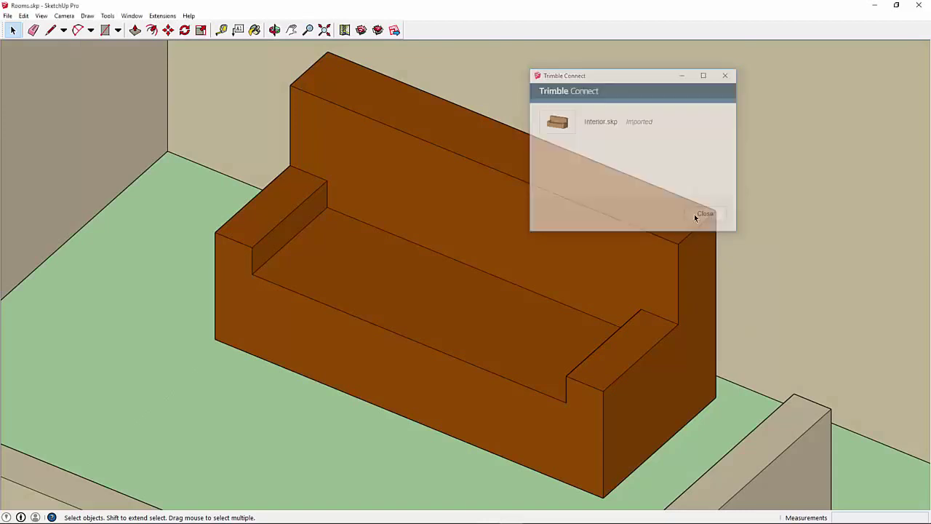
Examine the imported couch's placement within the whole room and select the long wall's inner face
scroll(284, 279, down, 4)
scroll(283, 279, down, 5)
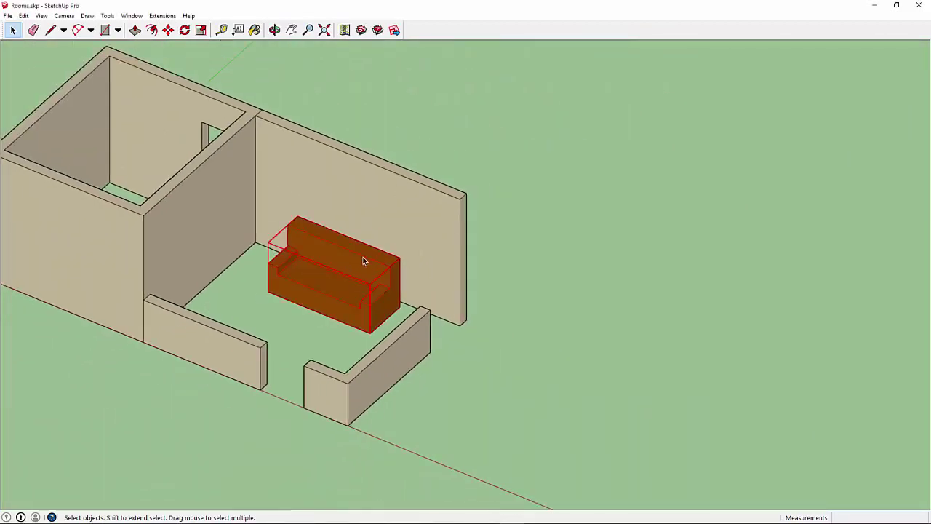
click(391, 201)
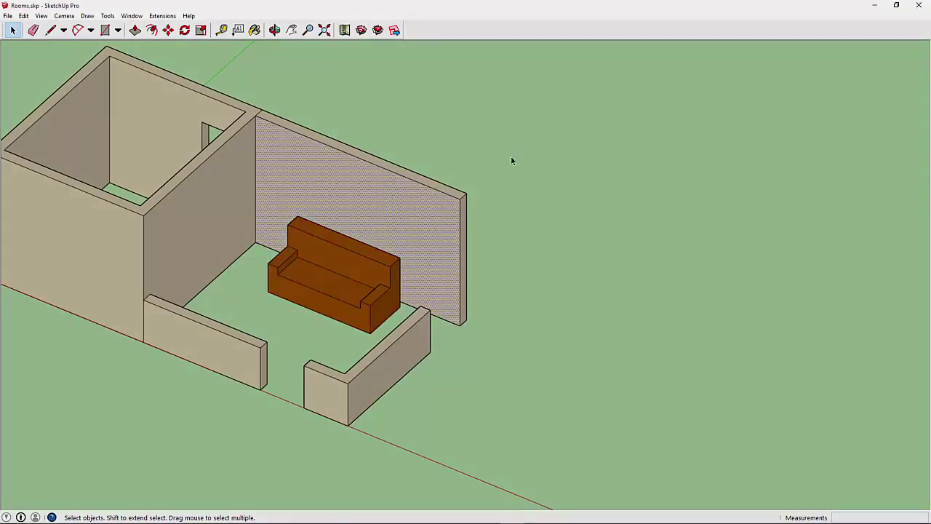